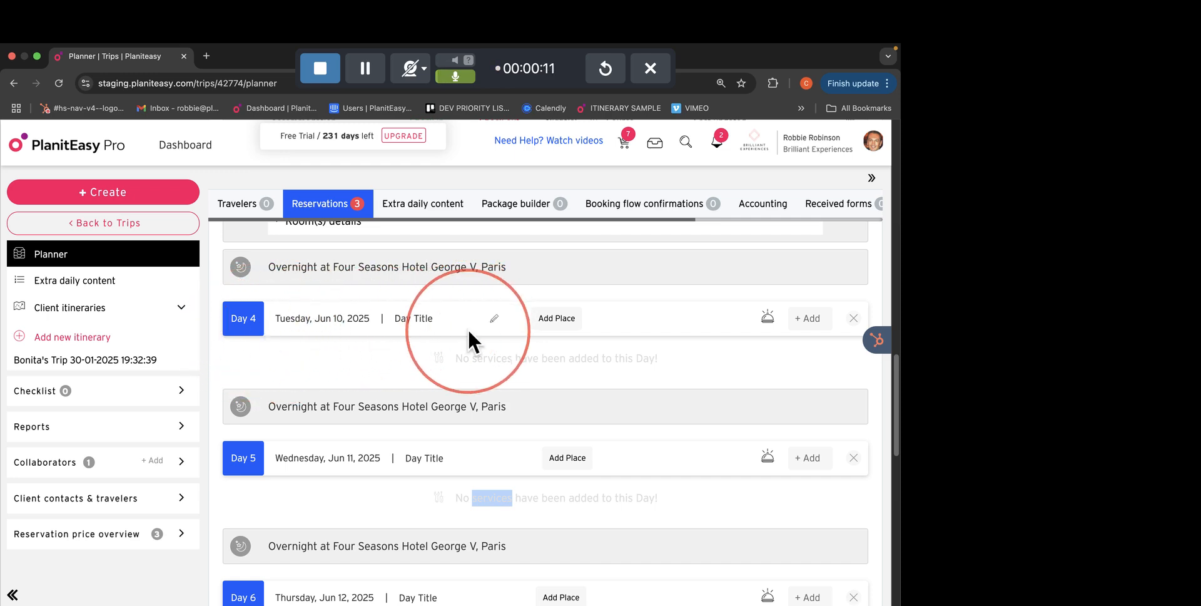
Add a Tour reservation to Day 4 titled "Wine Tasting, Painting and Music" and save it
left_click(809, 319)
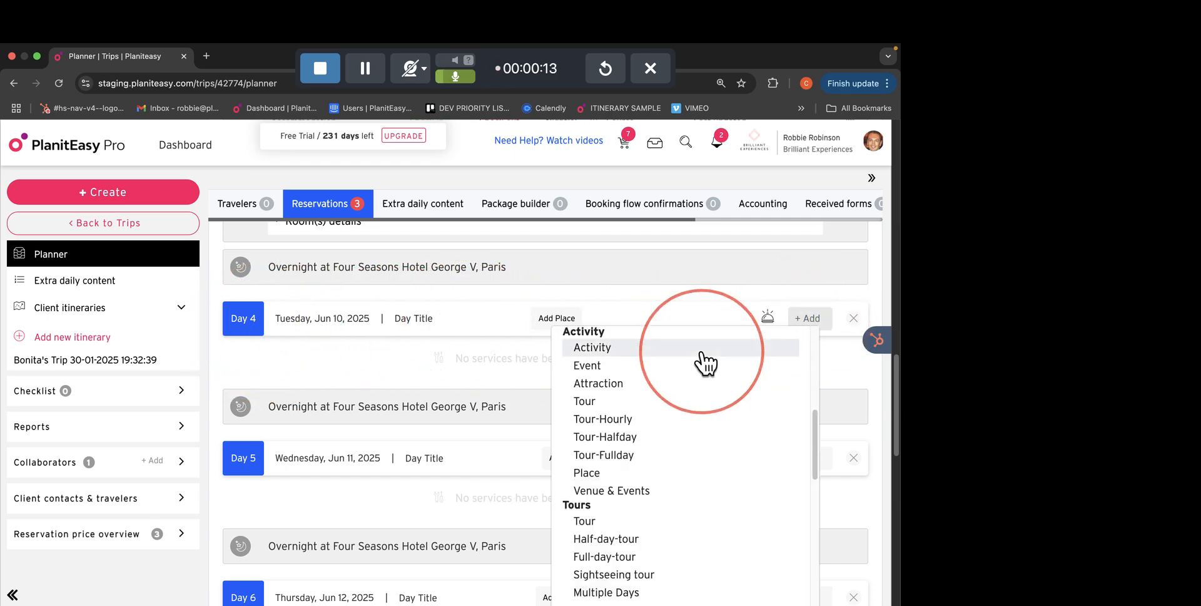
left_click(593, 402)
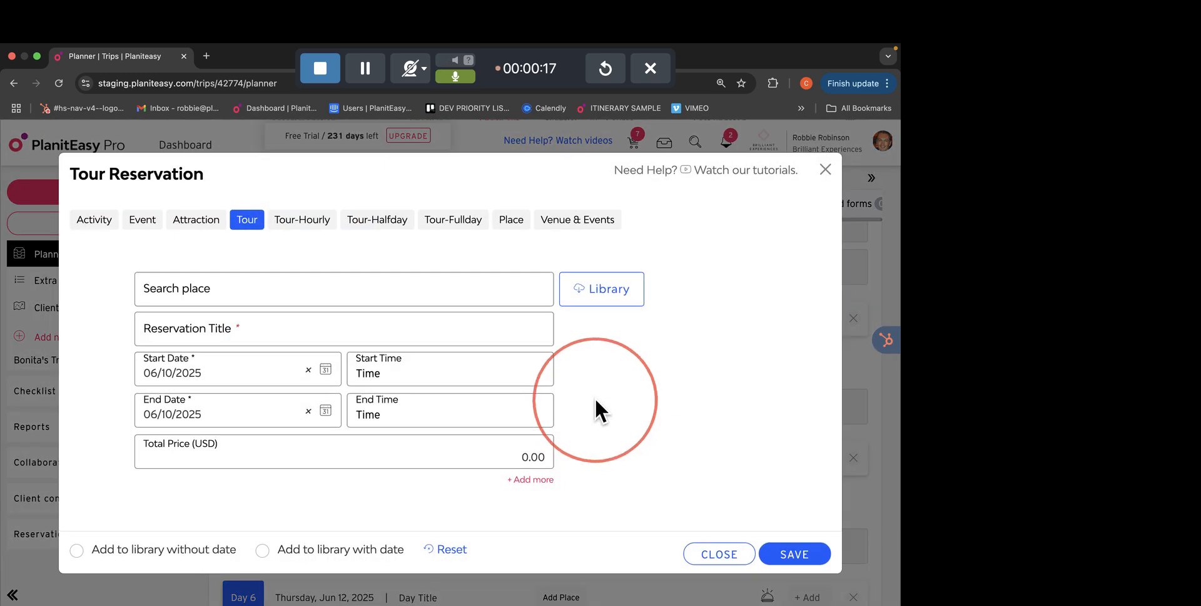
right_click(218, 335)
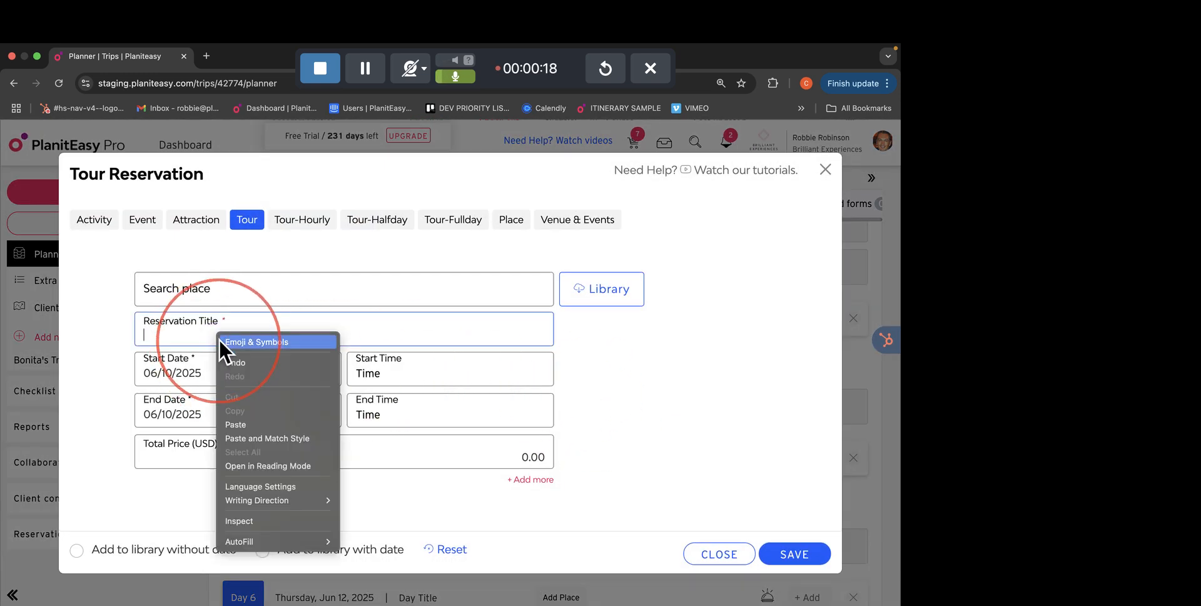
left_click(254, 426)
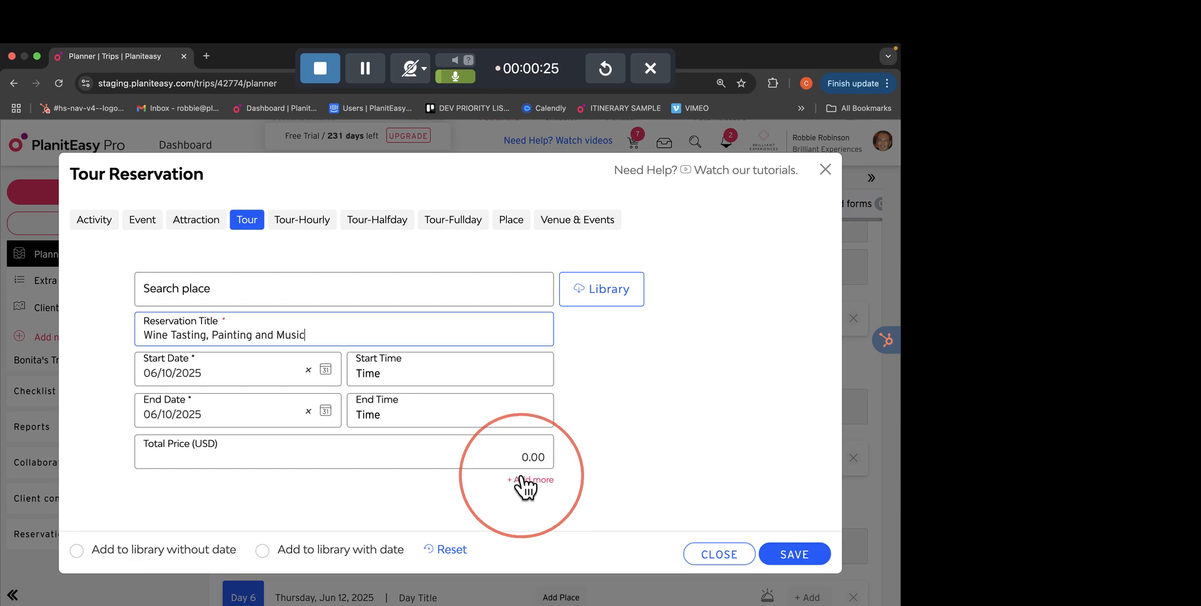
left_click(785, 551)
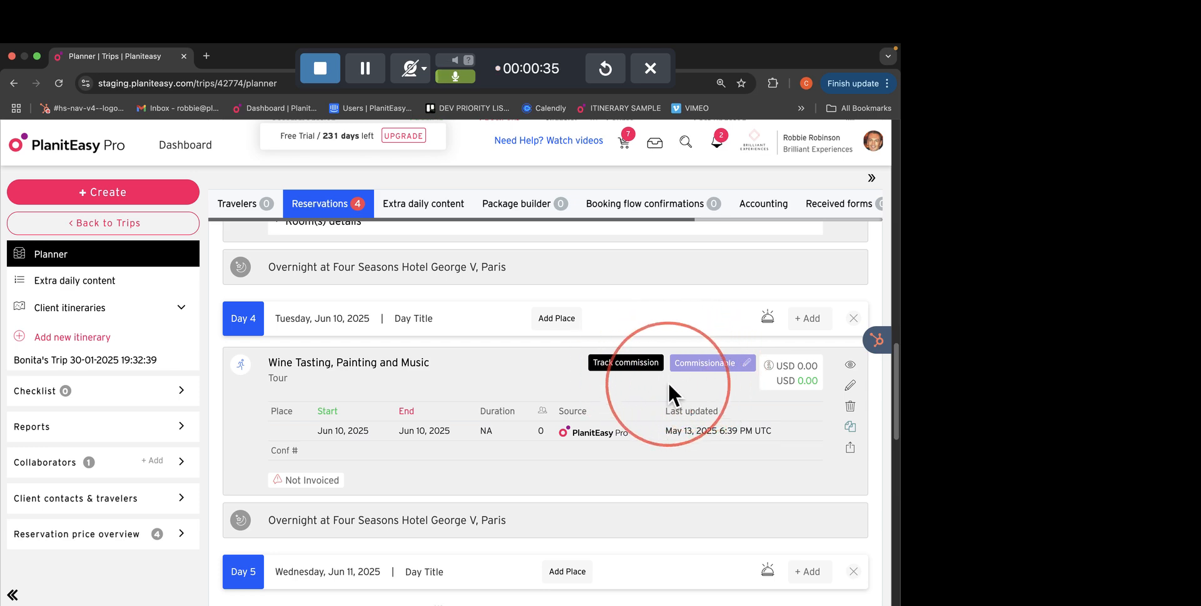
Review the Track Commission fields and payment status options for the wine tasting tour, and cancel without tracking
left_click(617, 365)
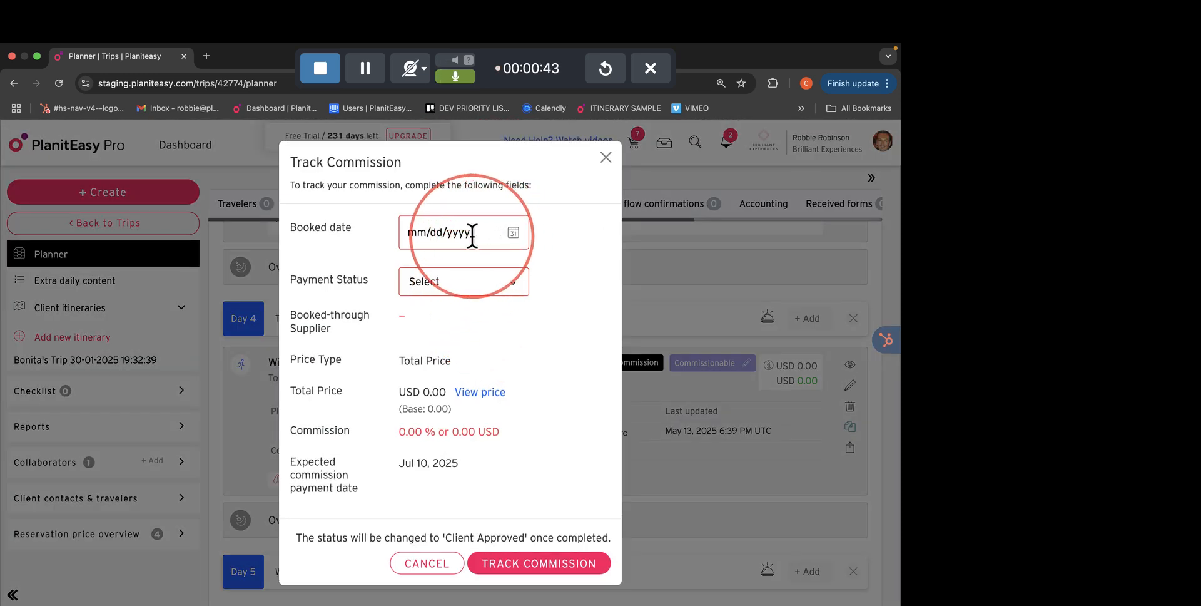
mouse_move(465, 474)
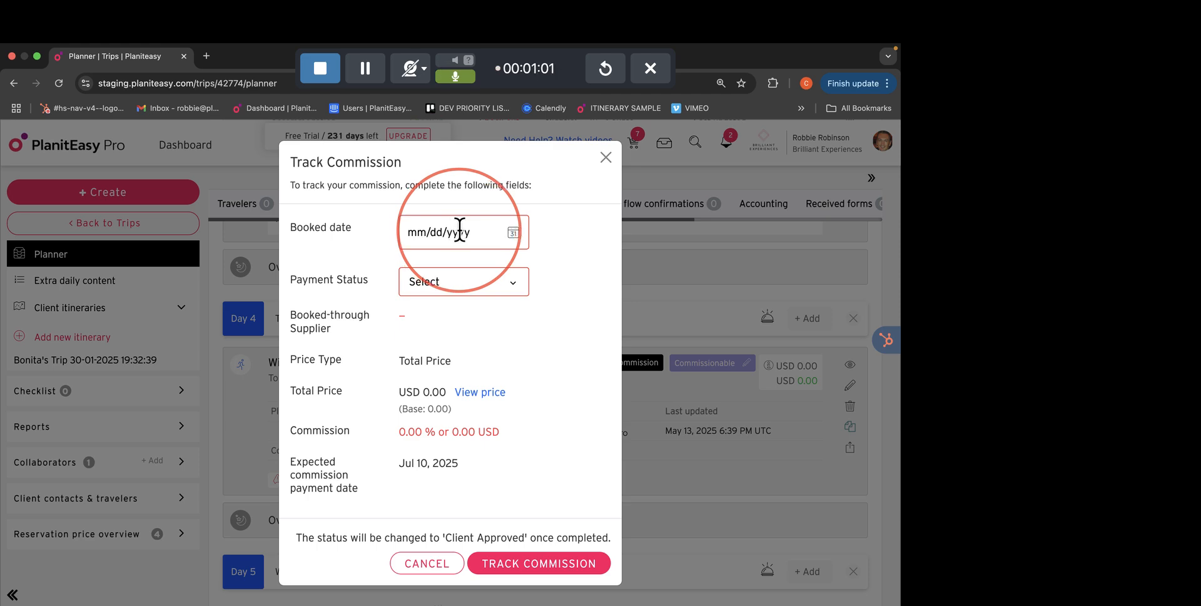
left_click(476, 281)
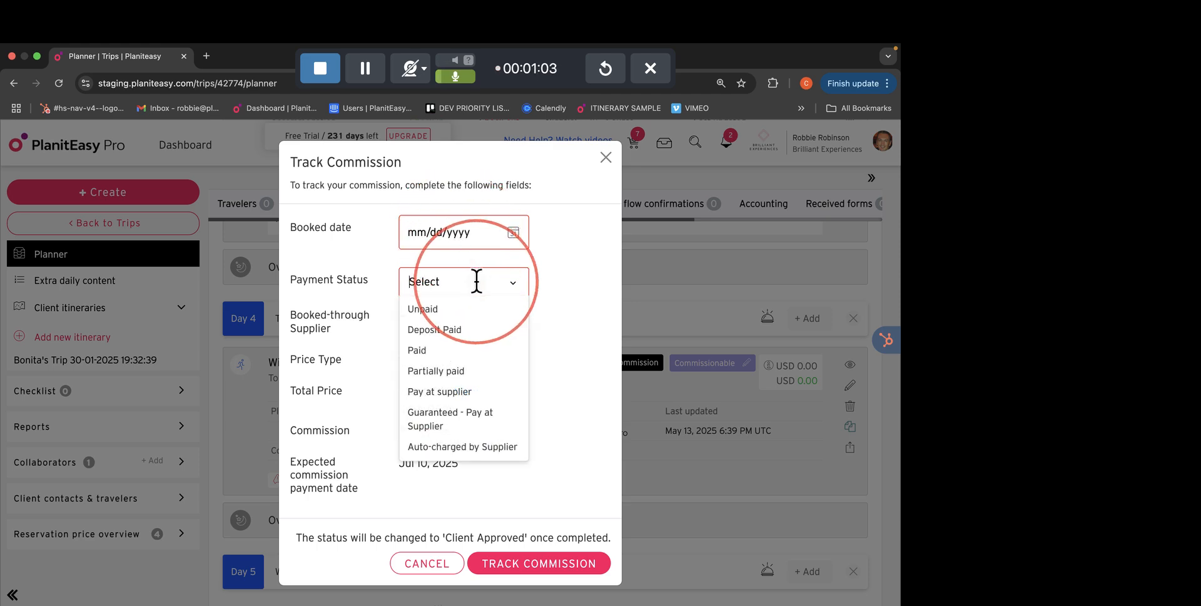
left_click(584, 259)
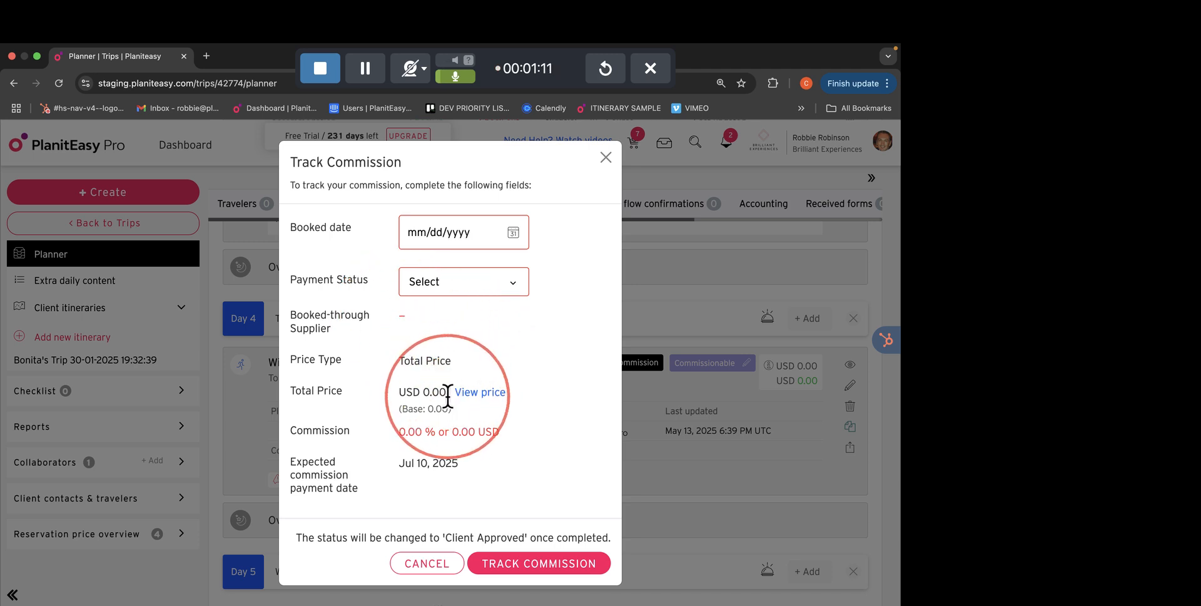
mouse_move(414, 468)
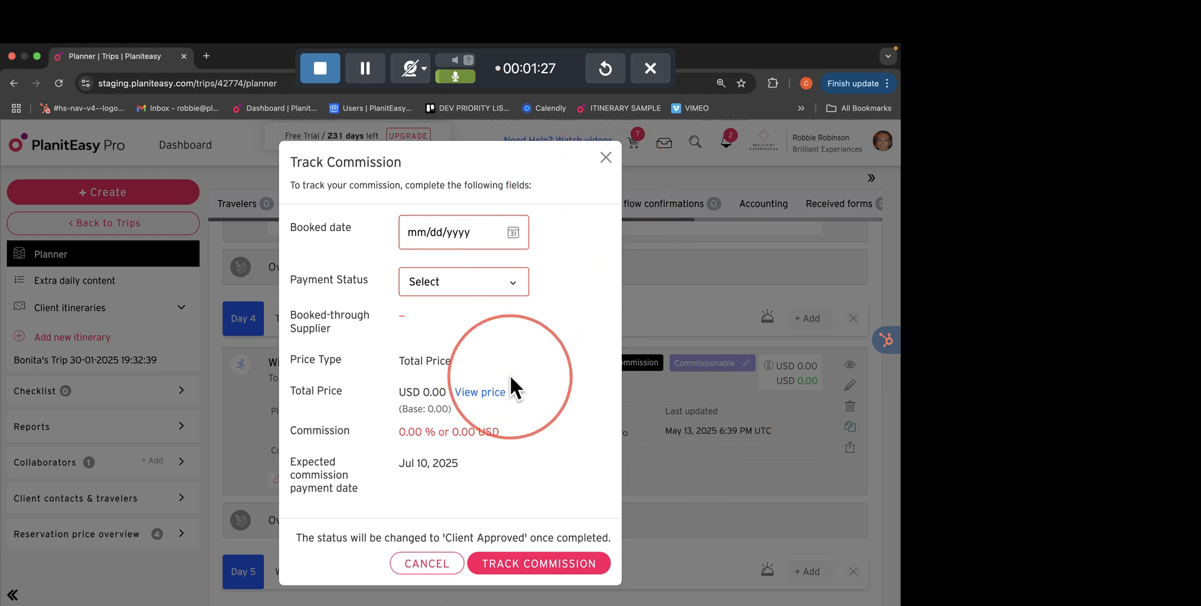
left_click(437, 563)
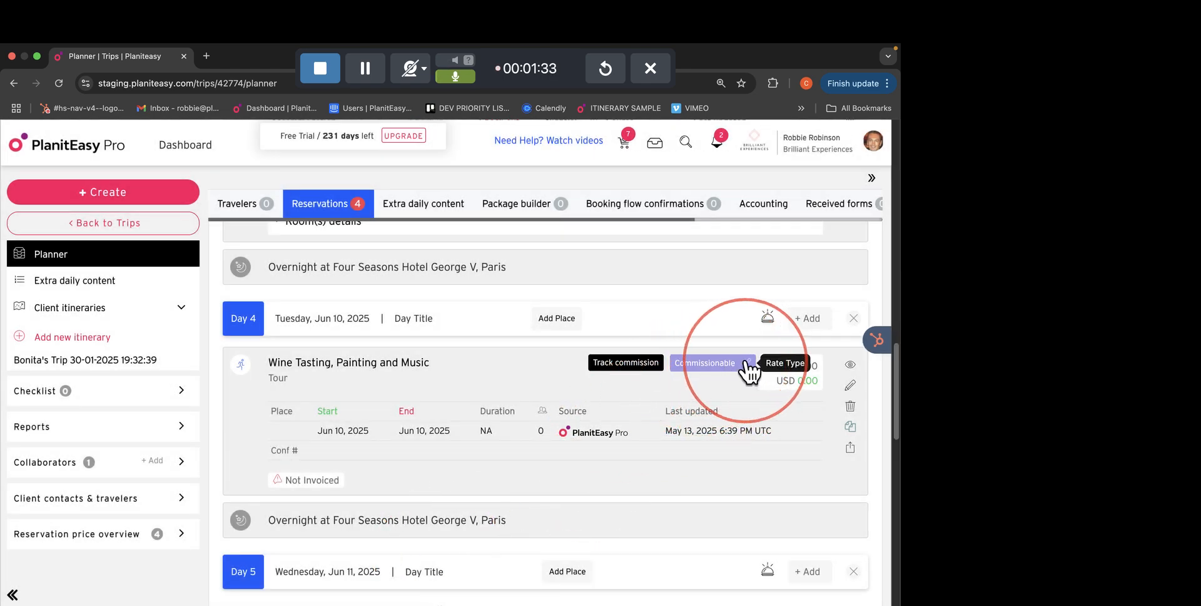
Switch the wine tasting tour's rate type to Net Rate and back to Commissionable
left_click(746, 363)
left_click(702, 363)
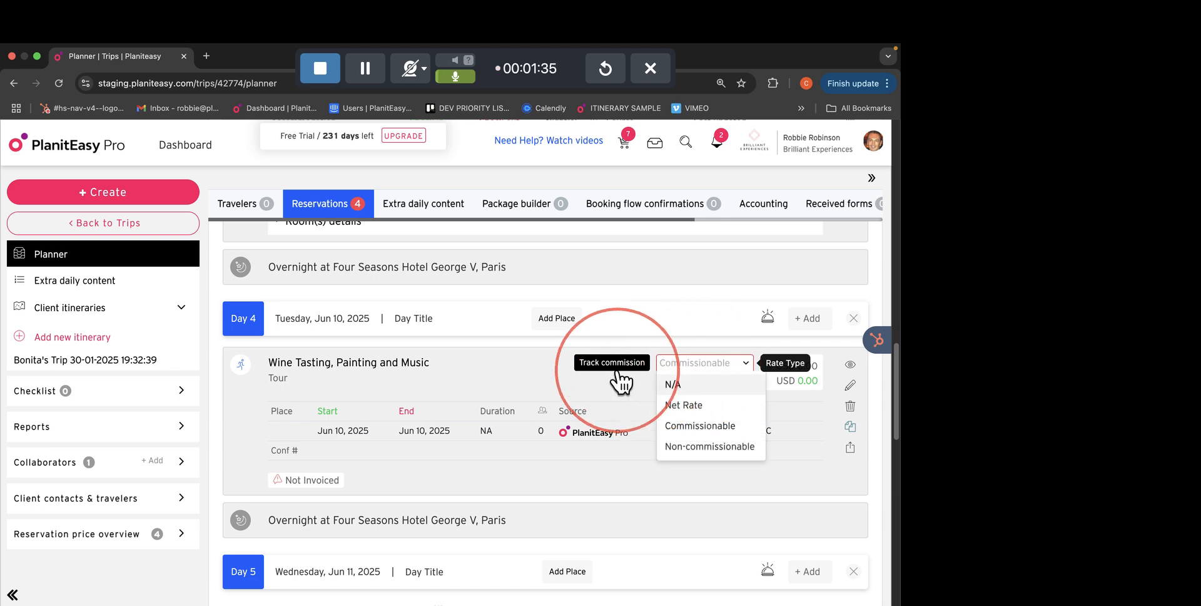
left_click(701, 407)
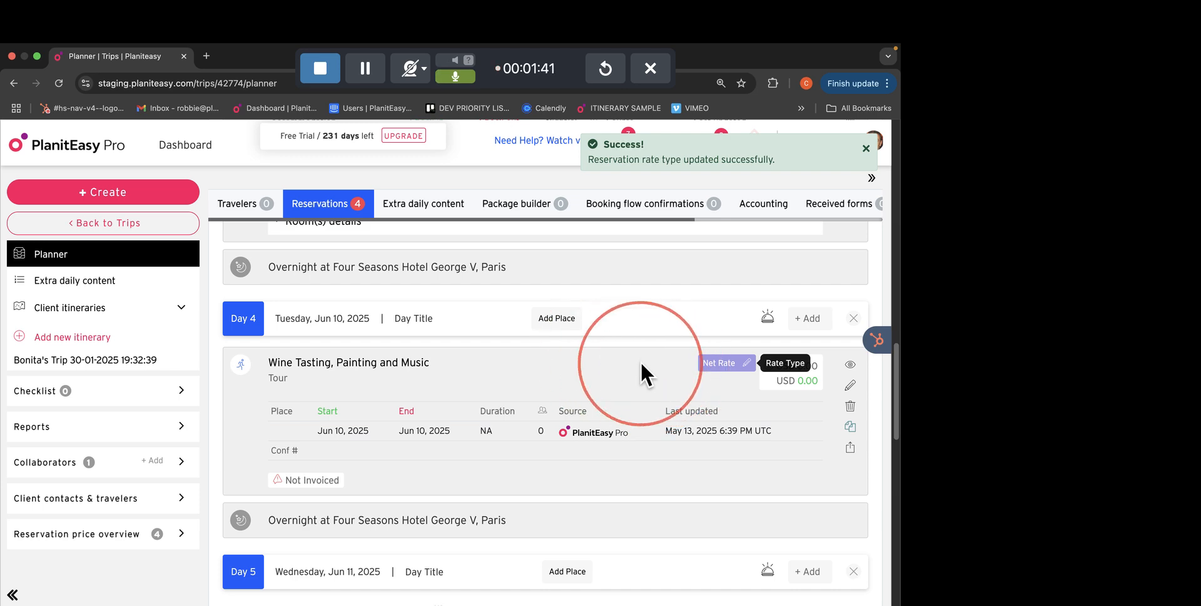
left_click(746, 363)
left_click(675, 363)
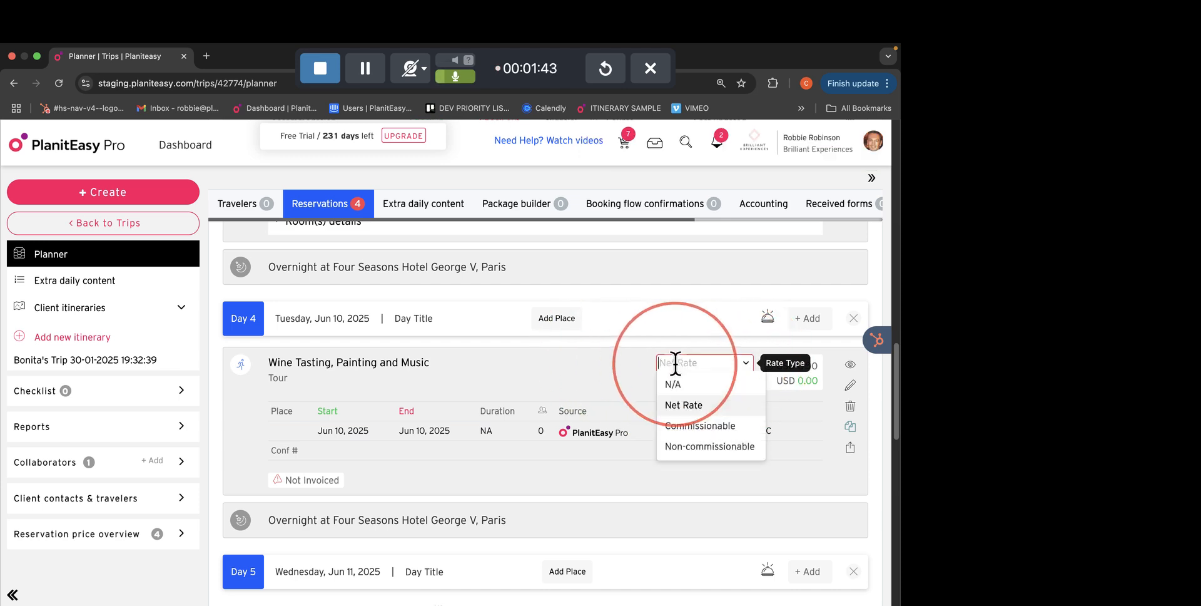
left_click(711, 422)
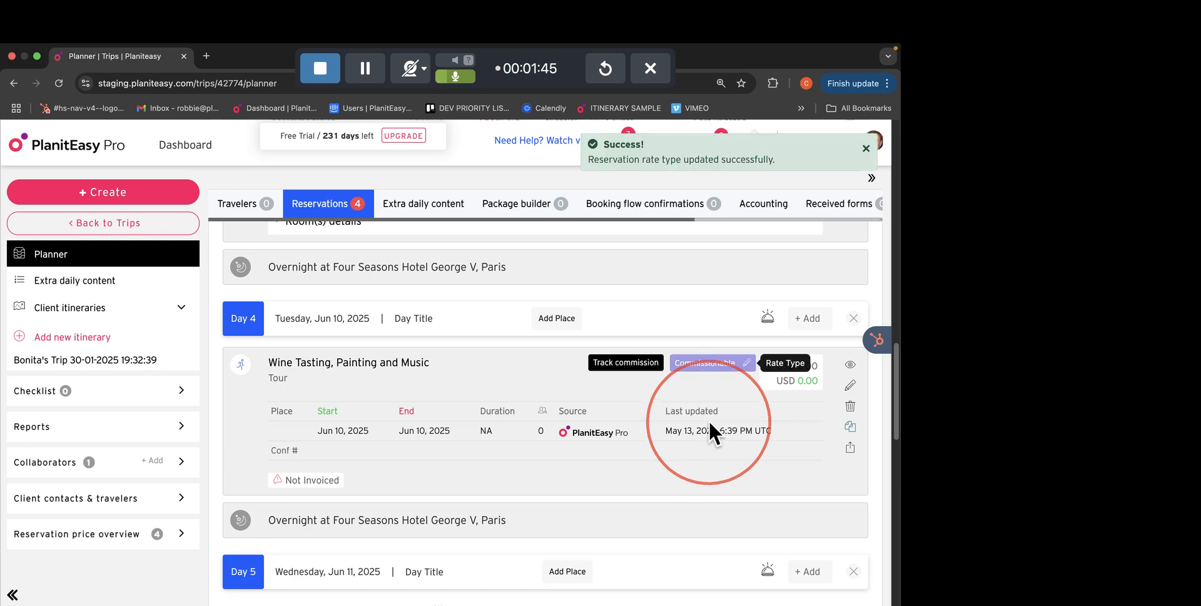
Open the wine tasting tour reservation for editing and set its base price to 600 USD
left_click(851, 383)
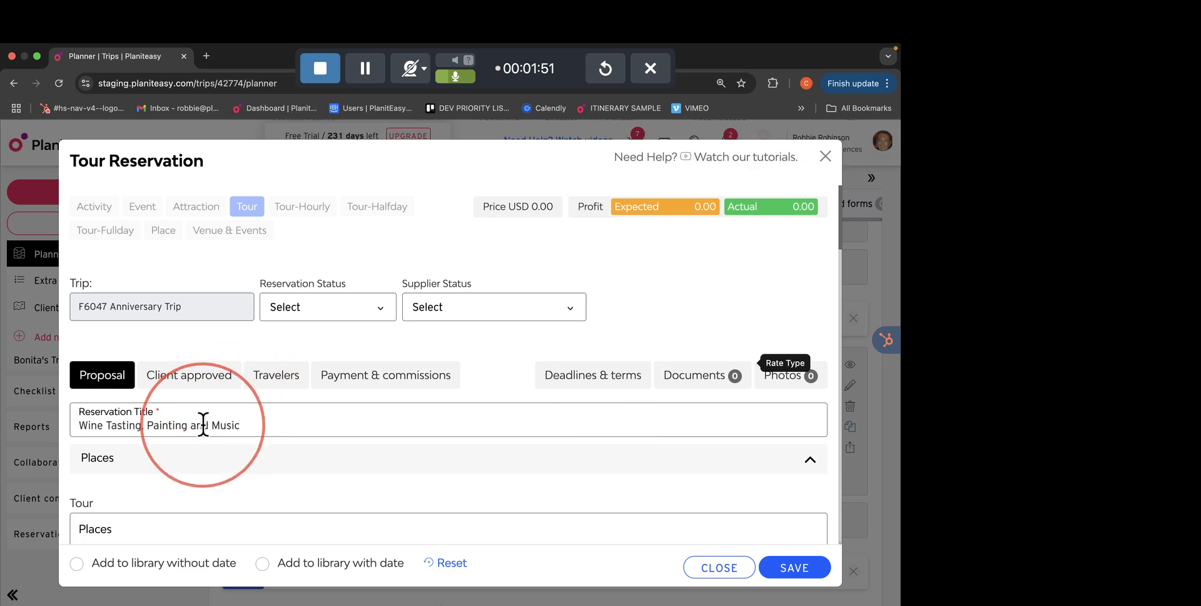
scroll(195, 431, "down", 10)
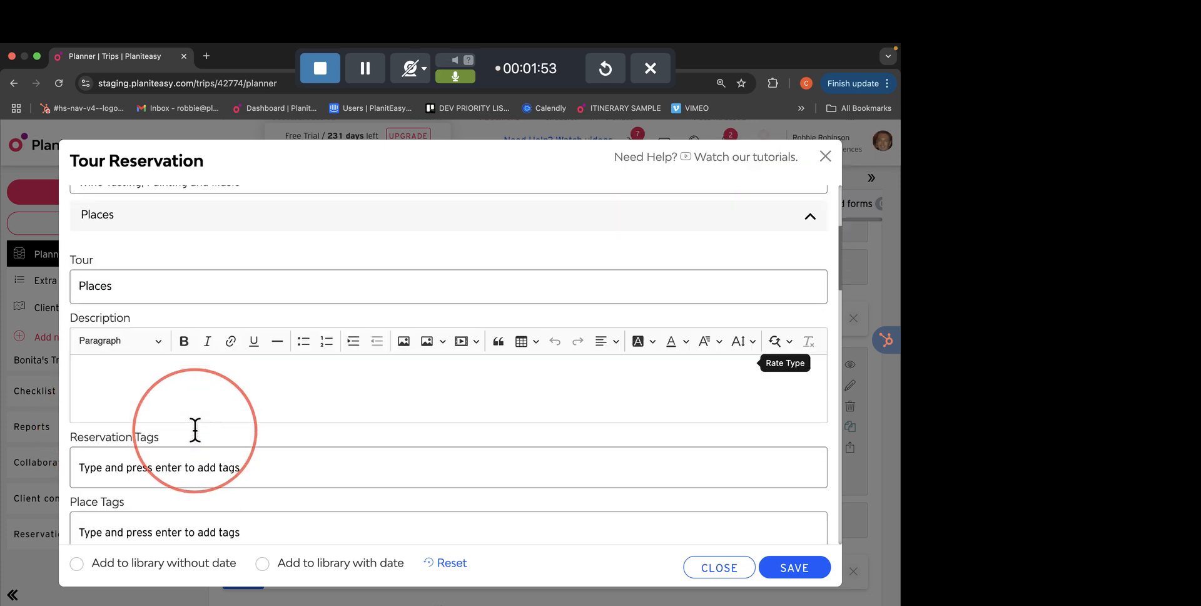
scroll(195, 430, "down", 10)
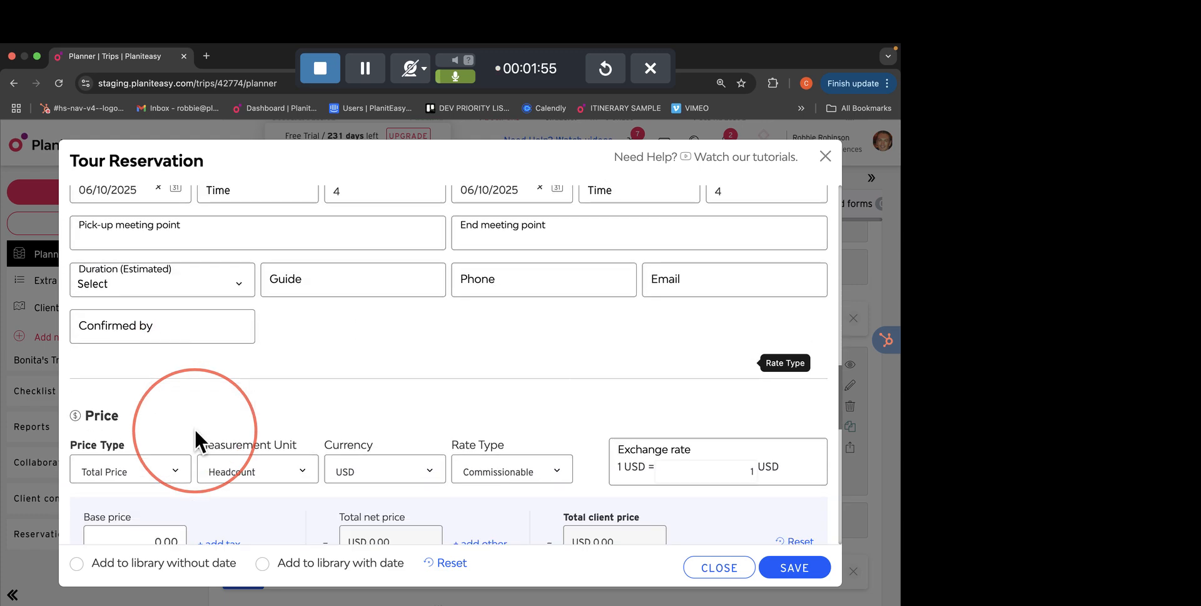
left_click(130, 350)
left_click(138, 369)
left_click(141, 416)
type("600")
left_click(247, 470)
Set the tour reservation's commission to 13 percent
scroll(246, 470, "down", 3)
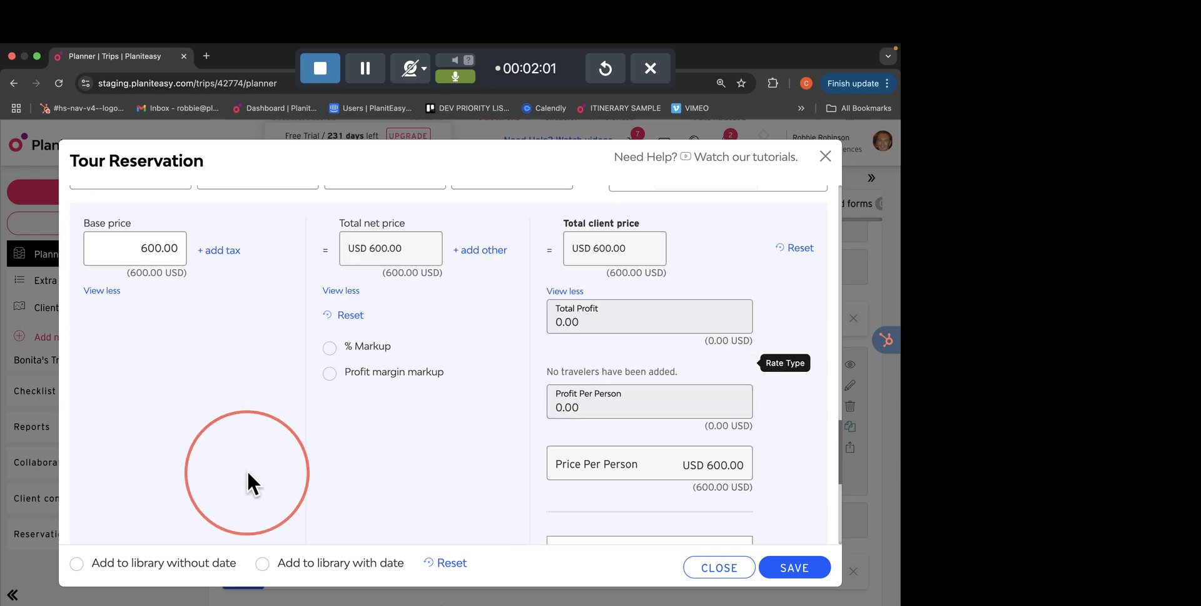
scroll(246, 471, "down", 4)
left_click(158, 464)
type("13")
left_click(437, 352)
scroll(436, 352, "down", 1)
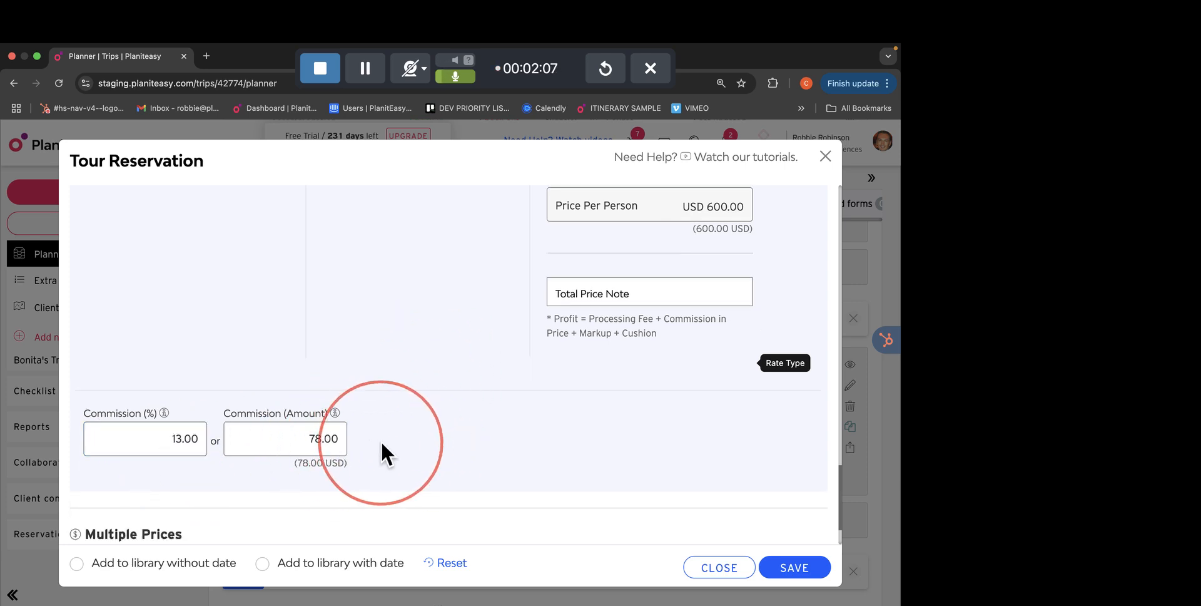
Set the tour's reservation status to Client Approved (Confirmed)
scroll(410, 427, "up", 10)
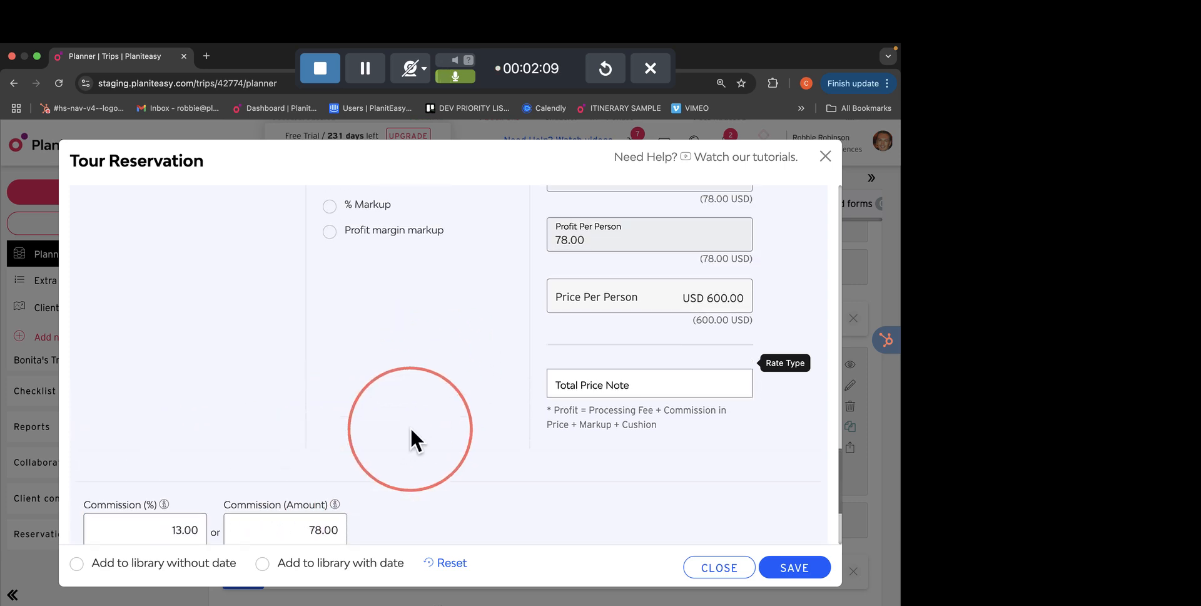
scroll(300, 408, "up", 10)
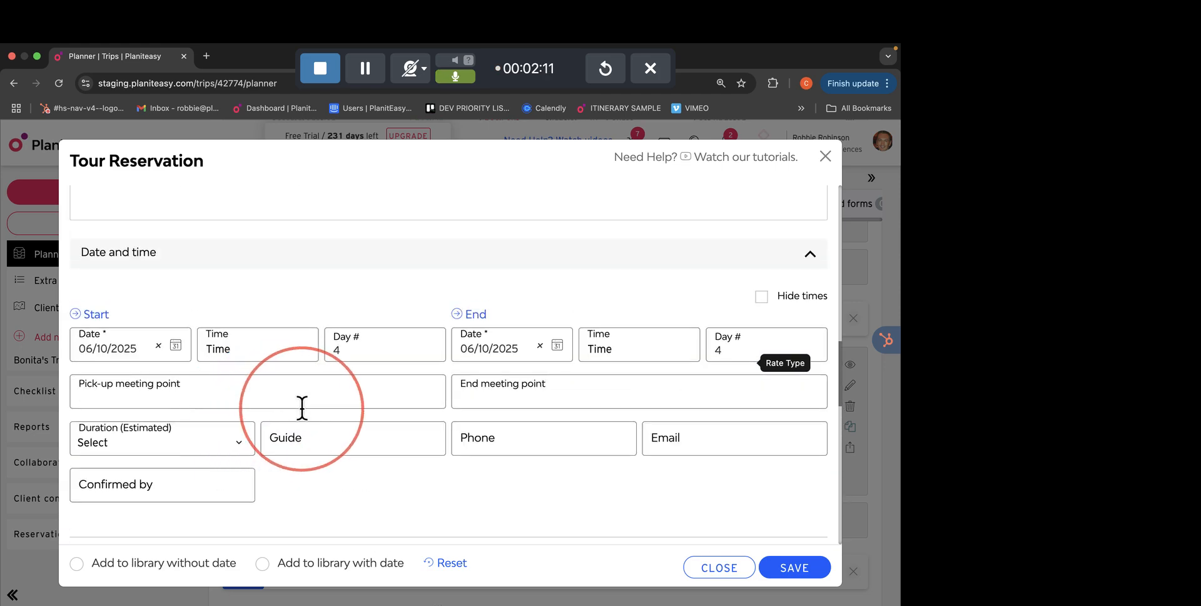
scroll(302, 408, "up", 5)
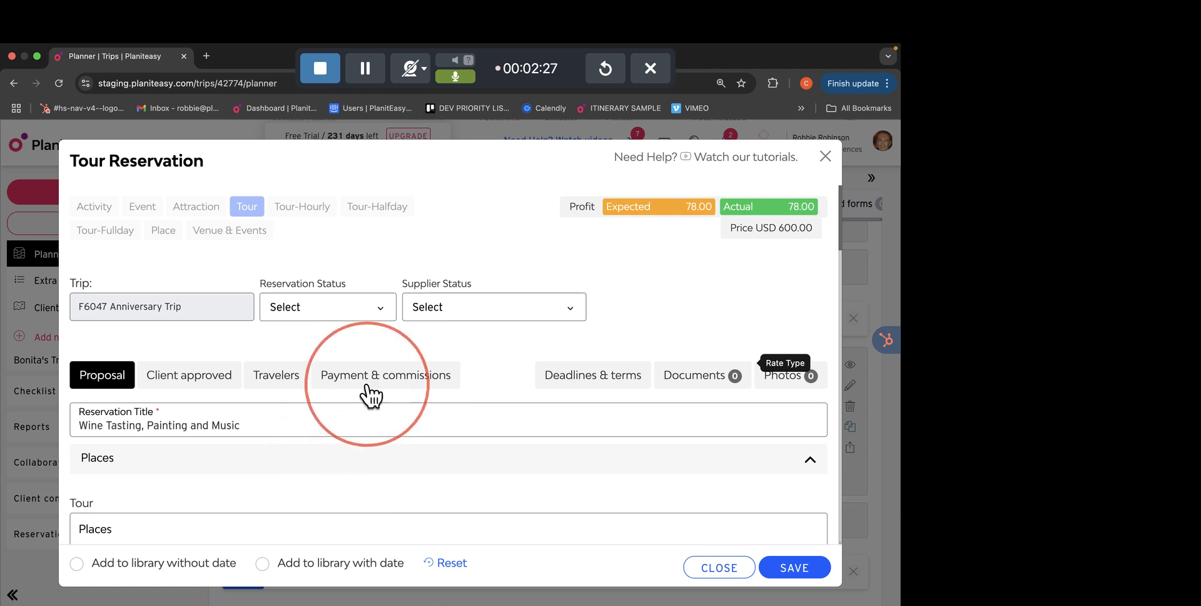
left_click(312, 308)
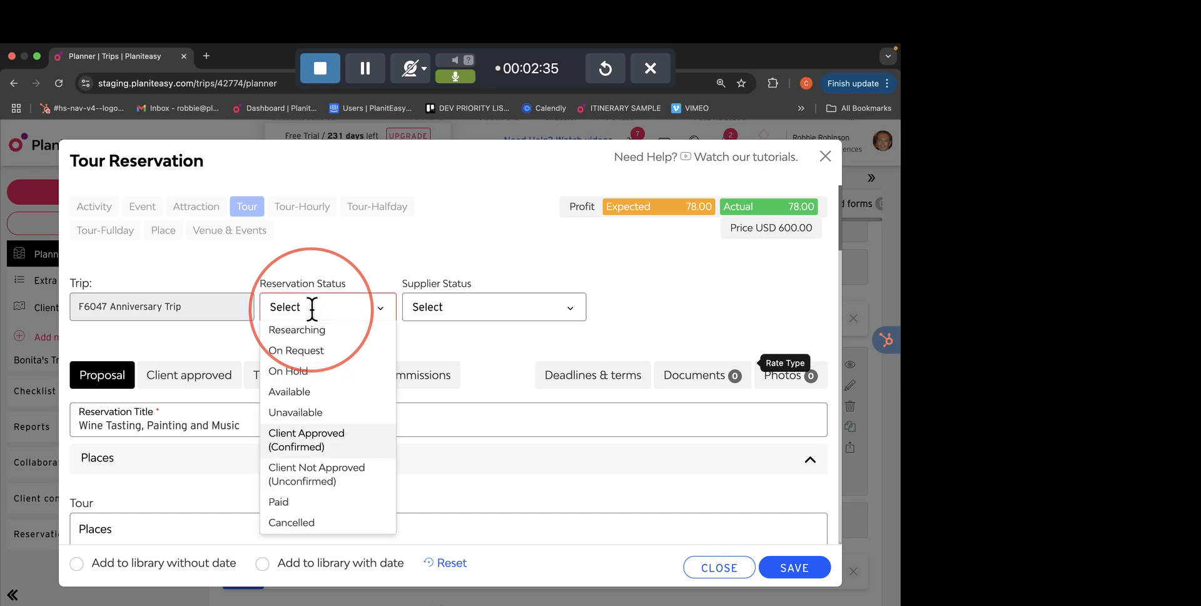
left_click(321, 443)
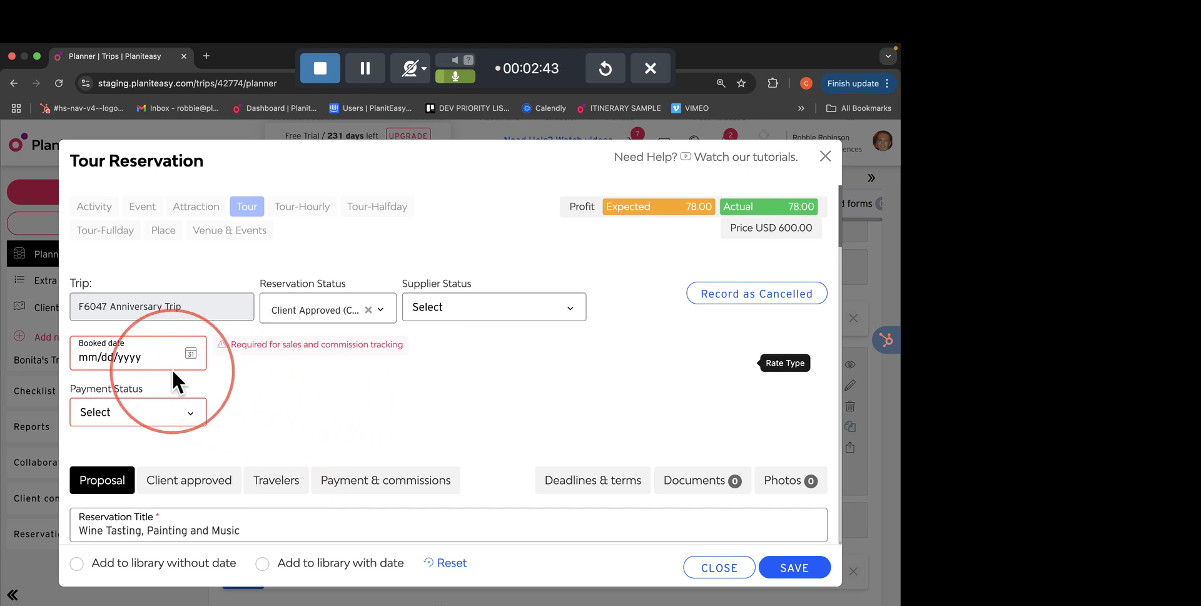
Set the booked date to 05/01/2025 and the payment status to Deposit Paid
left_click(139, 357)
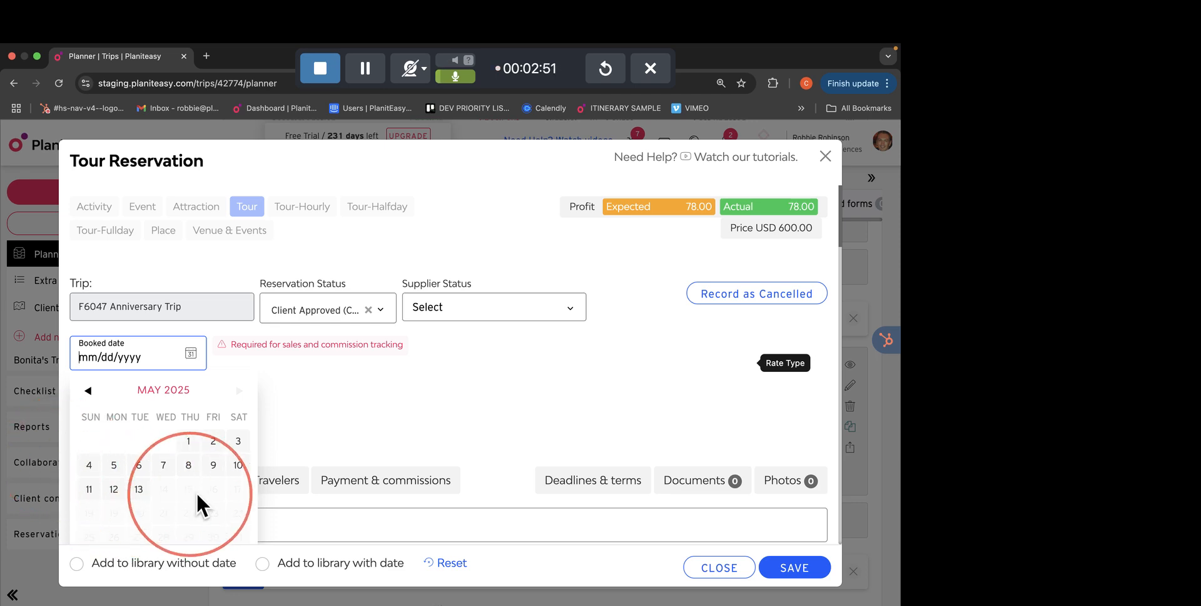
left_click(189, 441)
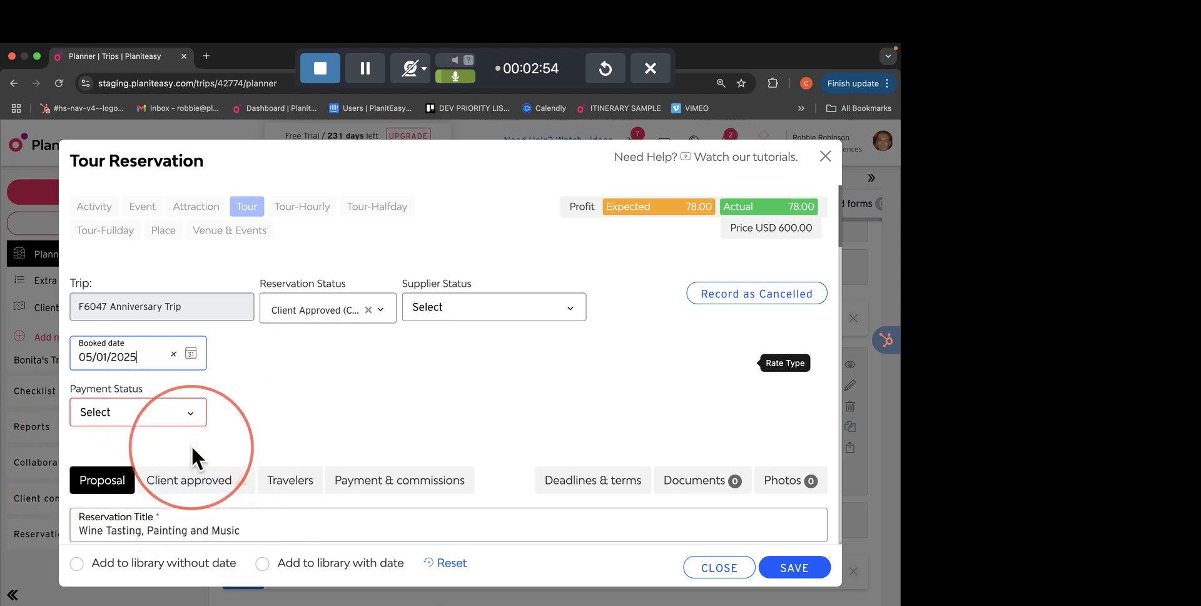
left_click(163, 414)
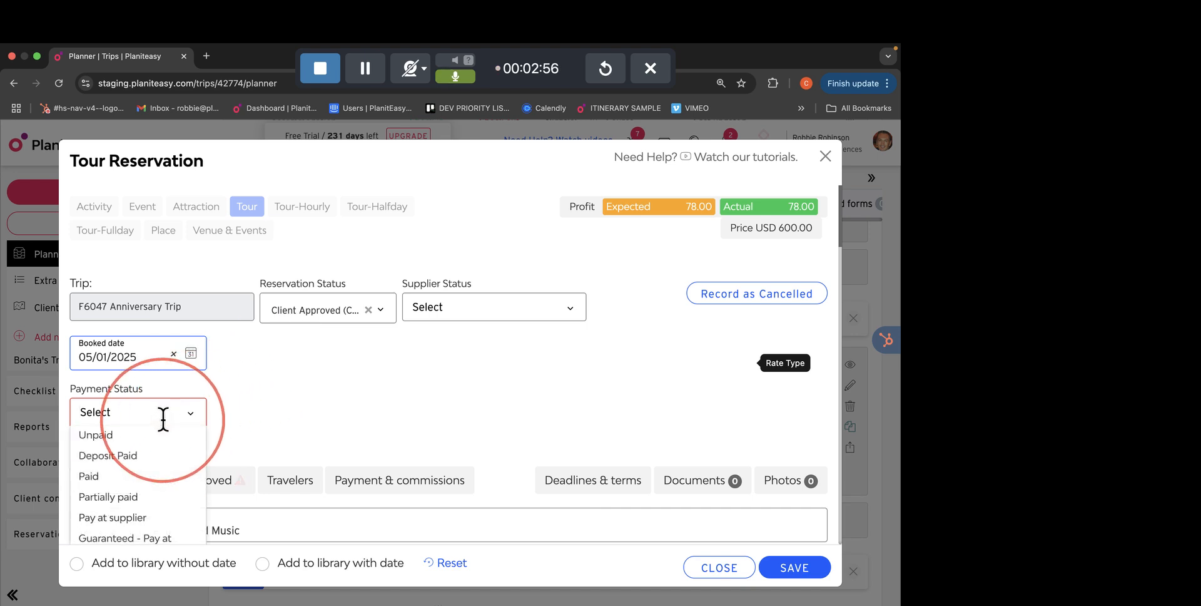
left_click(107, 460)
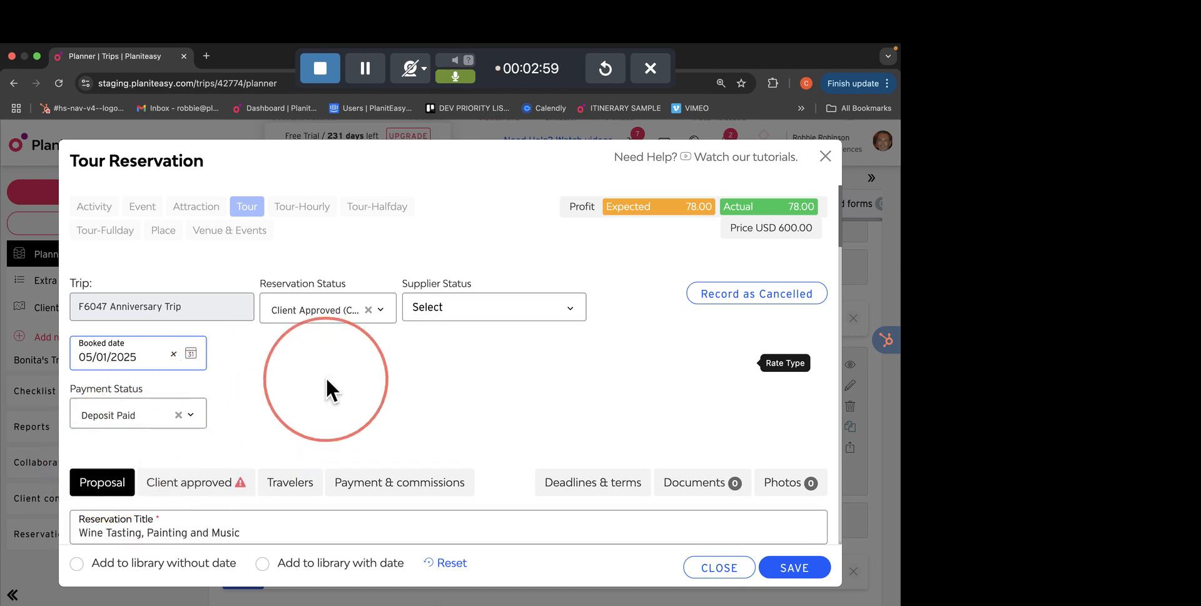
Choose Akorn as the booked-through supplier in the reservation's client-approved details
scroll(328, 374, "down", 3)
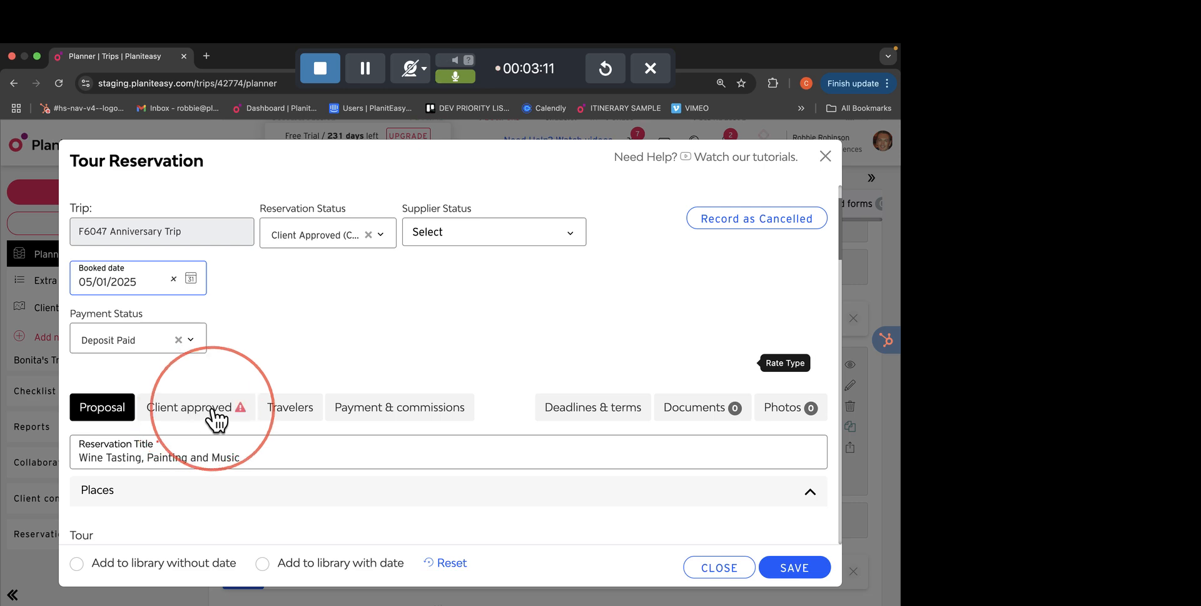
left_click(197, 414)
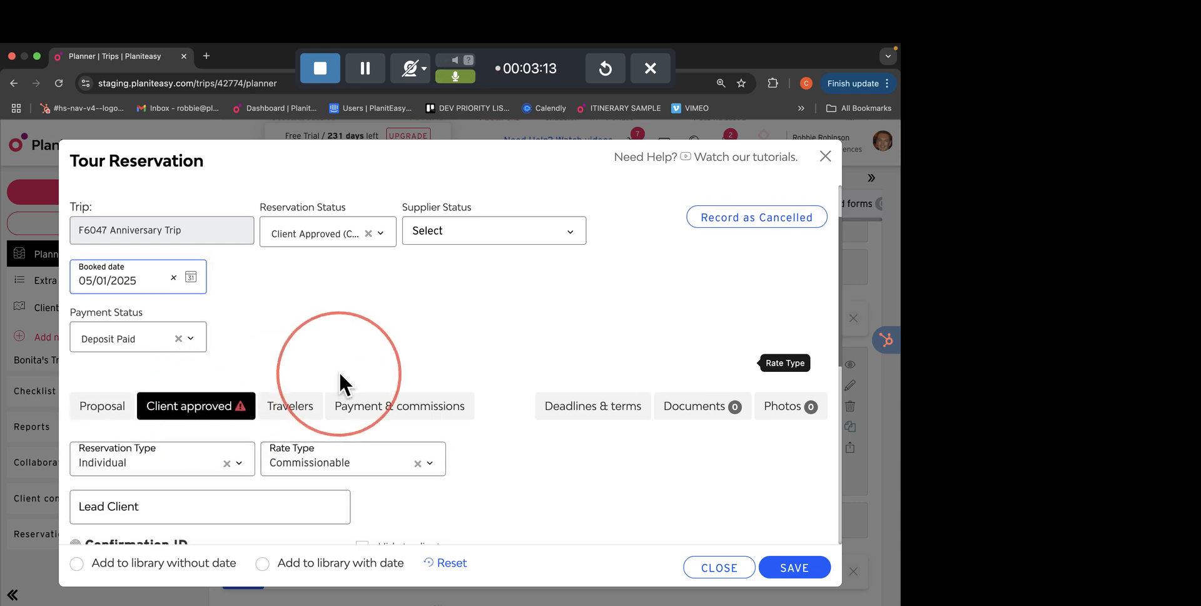
scroll(339, 374, "down", 5)
scroll(339, 374, "down", 3)
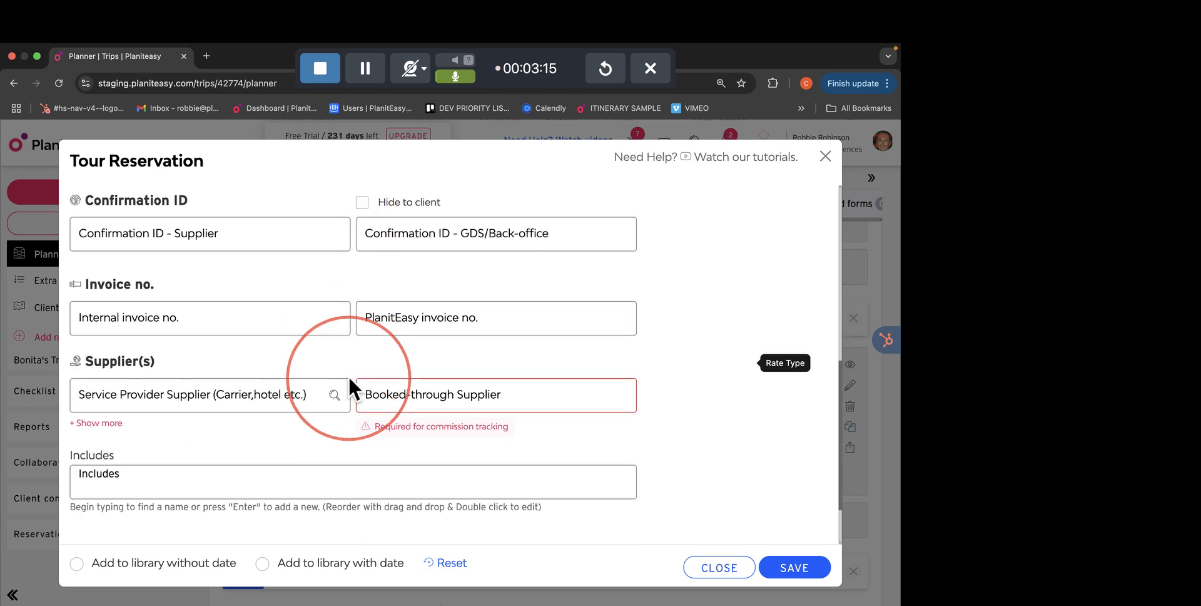
left_click(424, 401)
type("akorn")
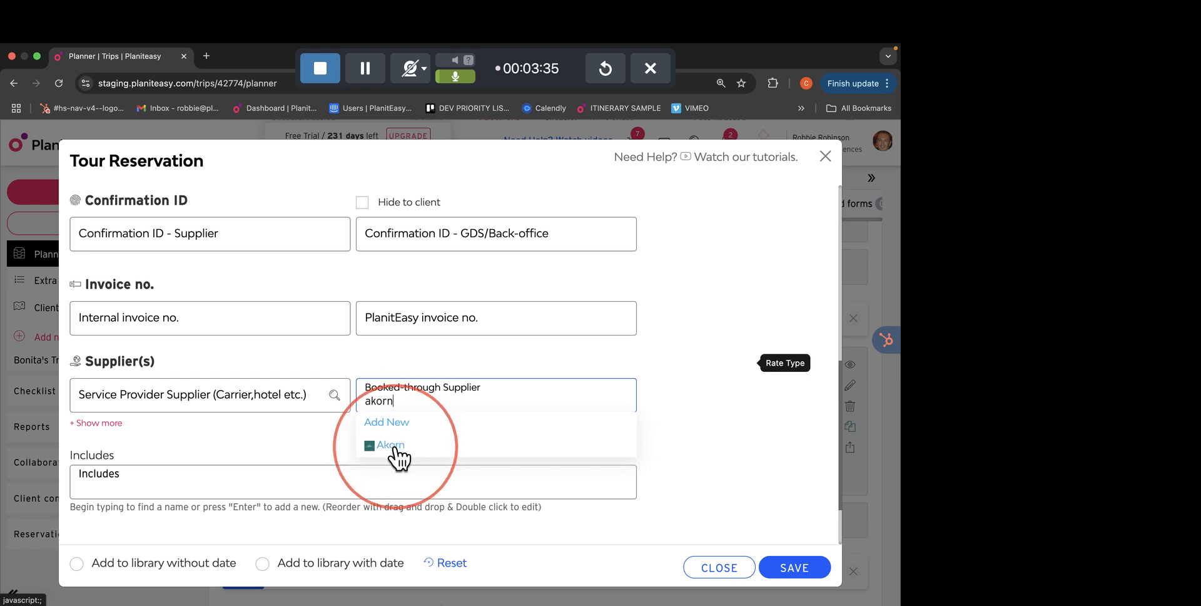
left_click(395, 446)
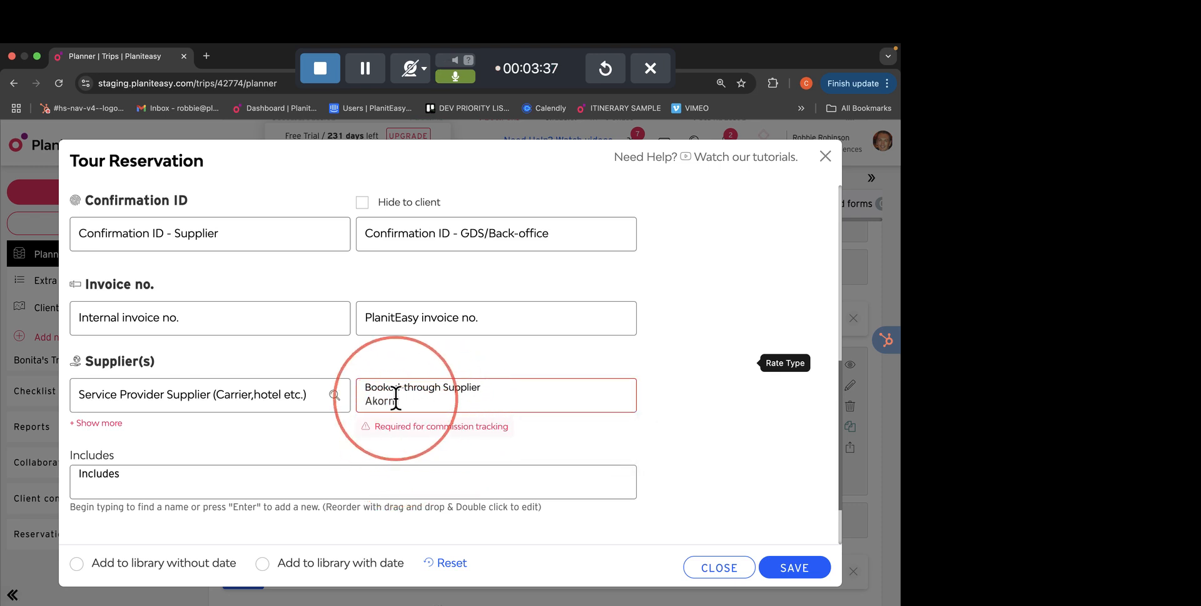
scroll(271, 402, "up", 5)
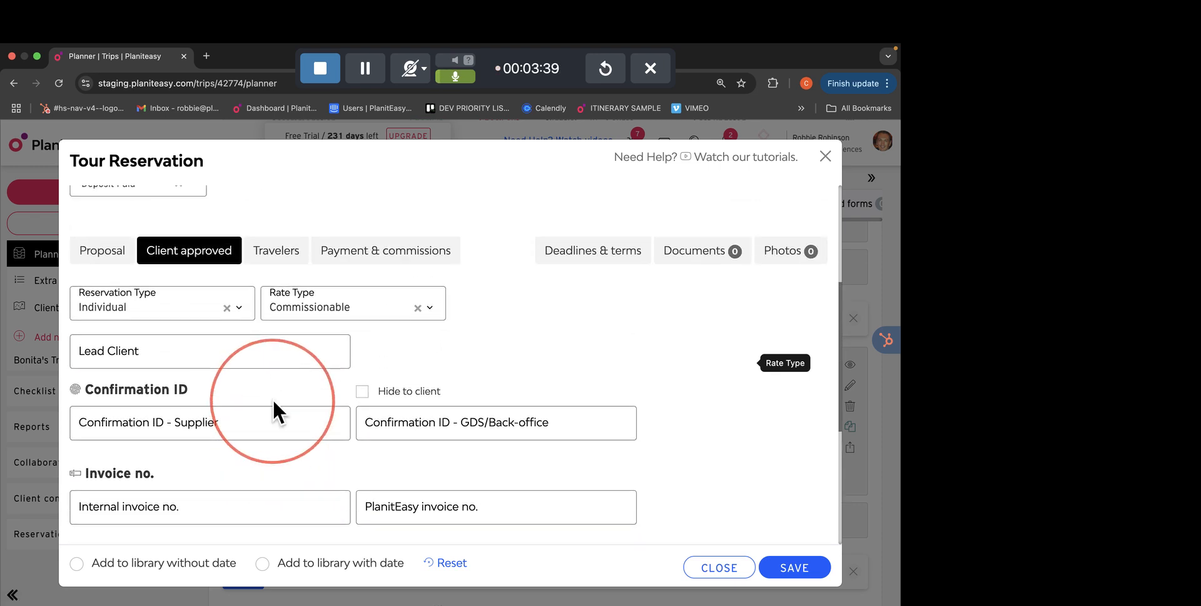
Save the tour reservation with its completed booking, payment status and supplier details
scroll(273, 399, "up", 3)
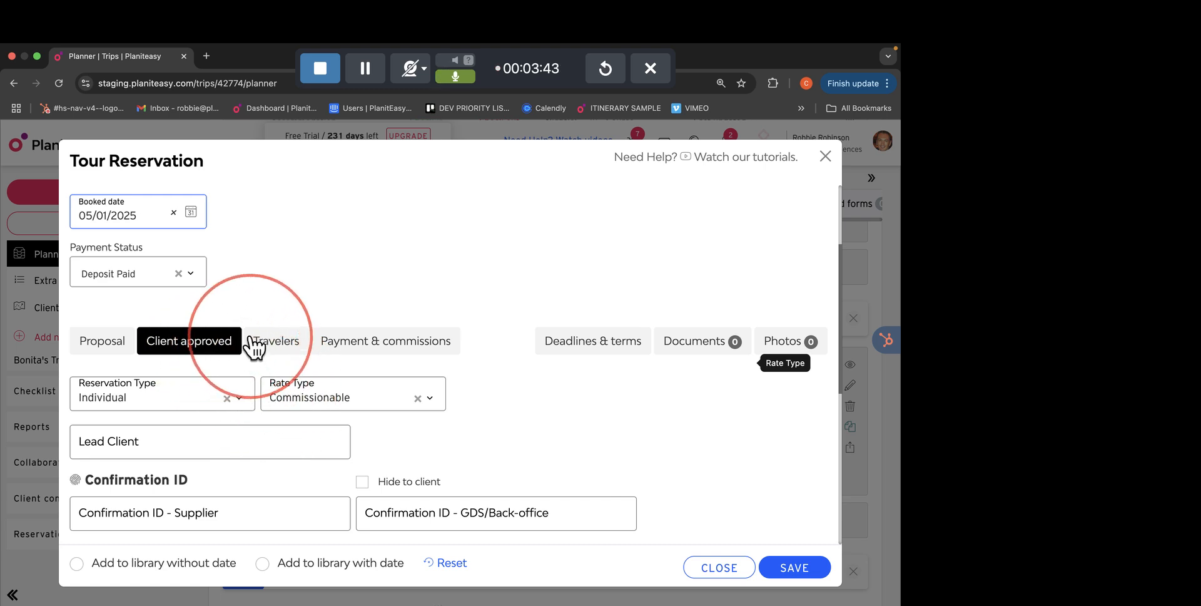
left_click(470, 398)
scroll(471, 395, "up", 4)
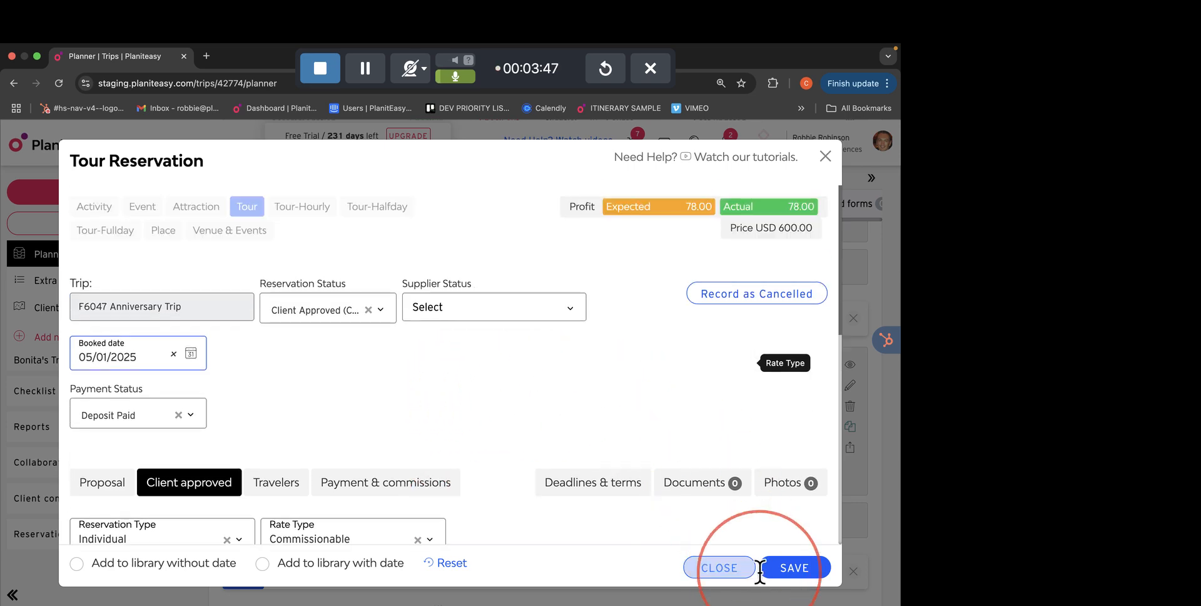
left_click(795, 567)
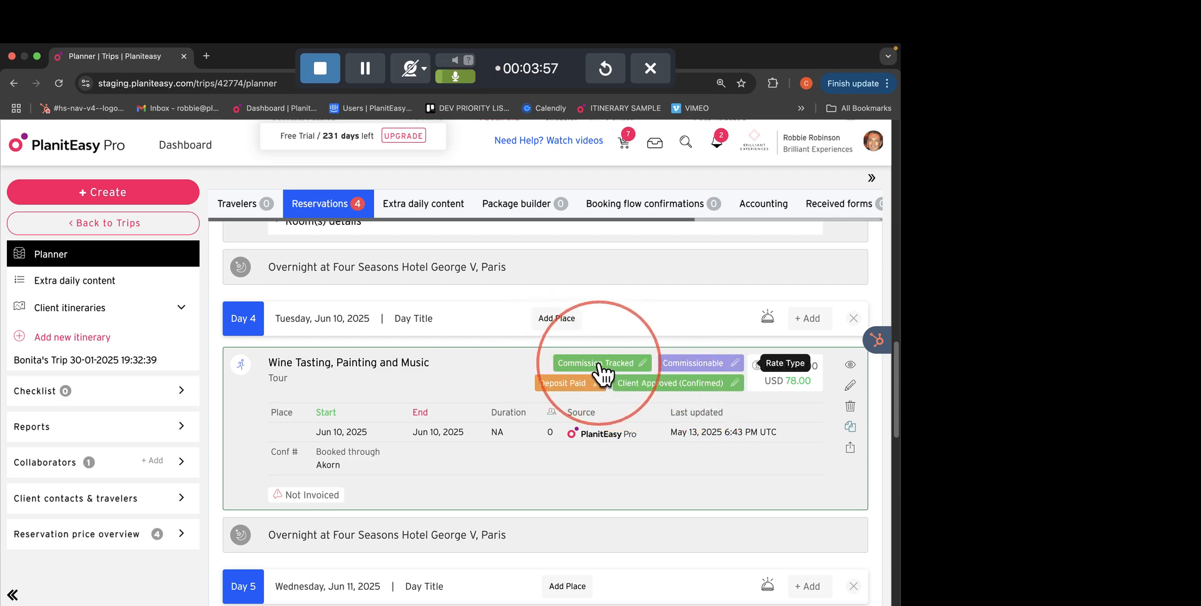
Clear the payment status in the Wine Tasting, Painting and Music tour's commission tracking details and save
left_click(641, 363)
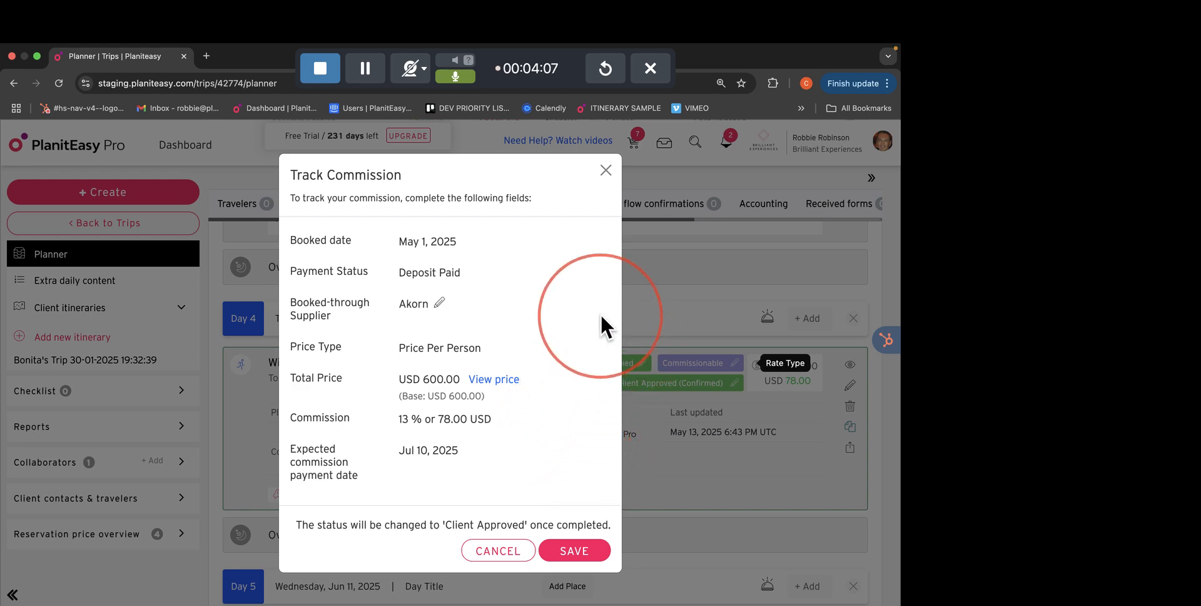
left_click(471, 271)
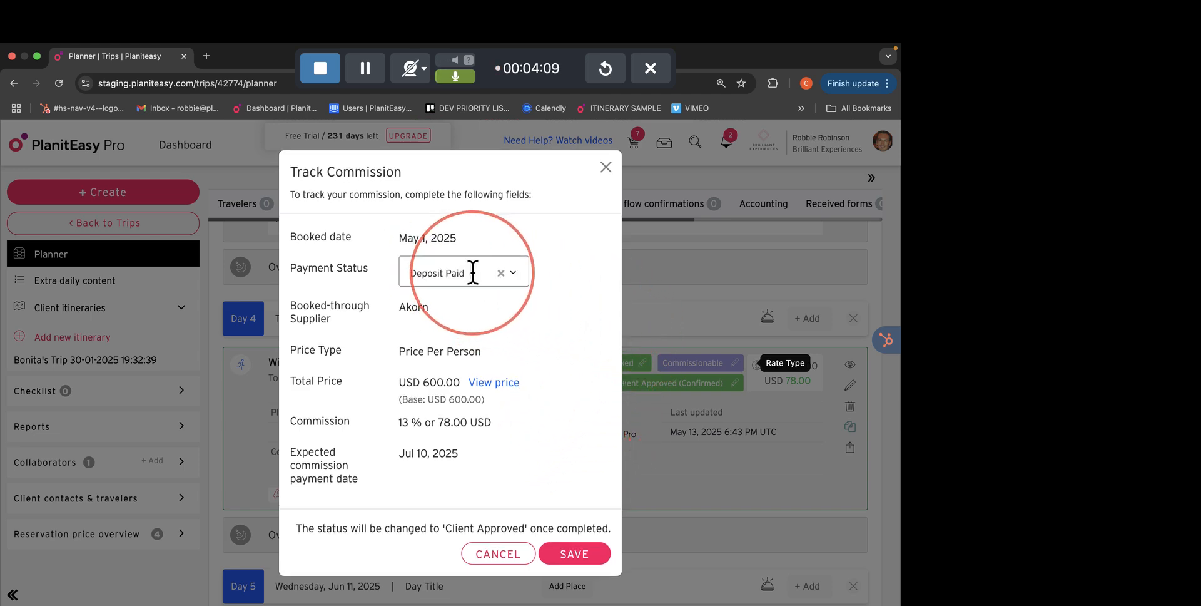
left_click(501, 272)
left_click(545, 554)
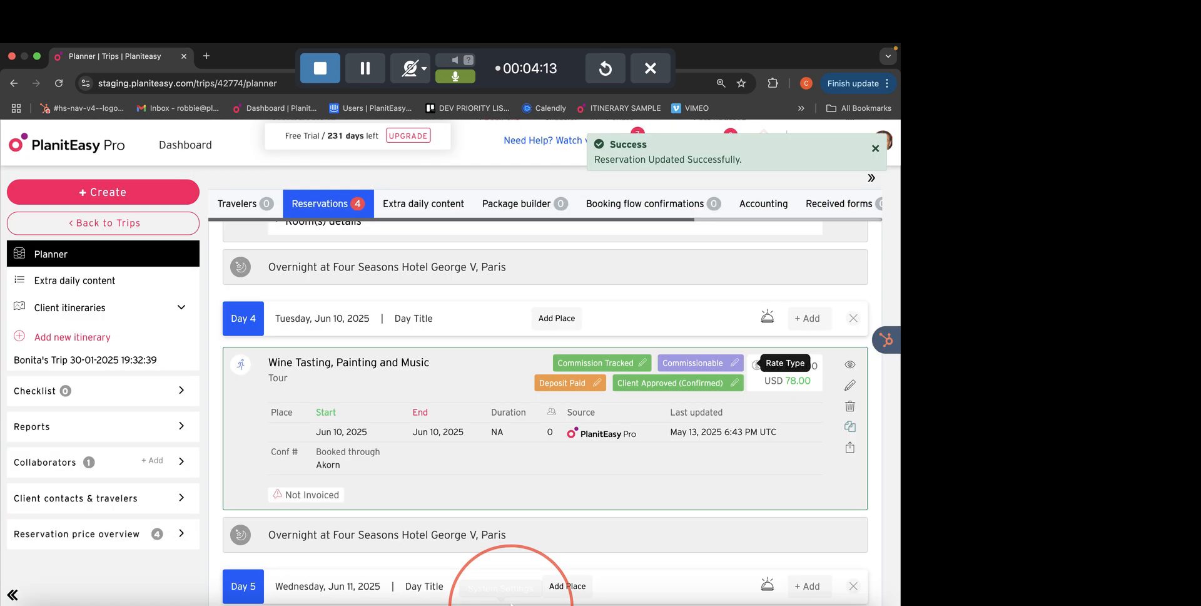
Track the Wine Tasting, Painting and Music tour's commission with the payment status set to Deposit Paid, and save
left_click(630, 365)
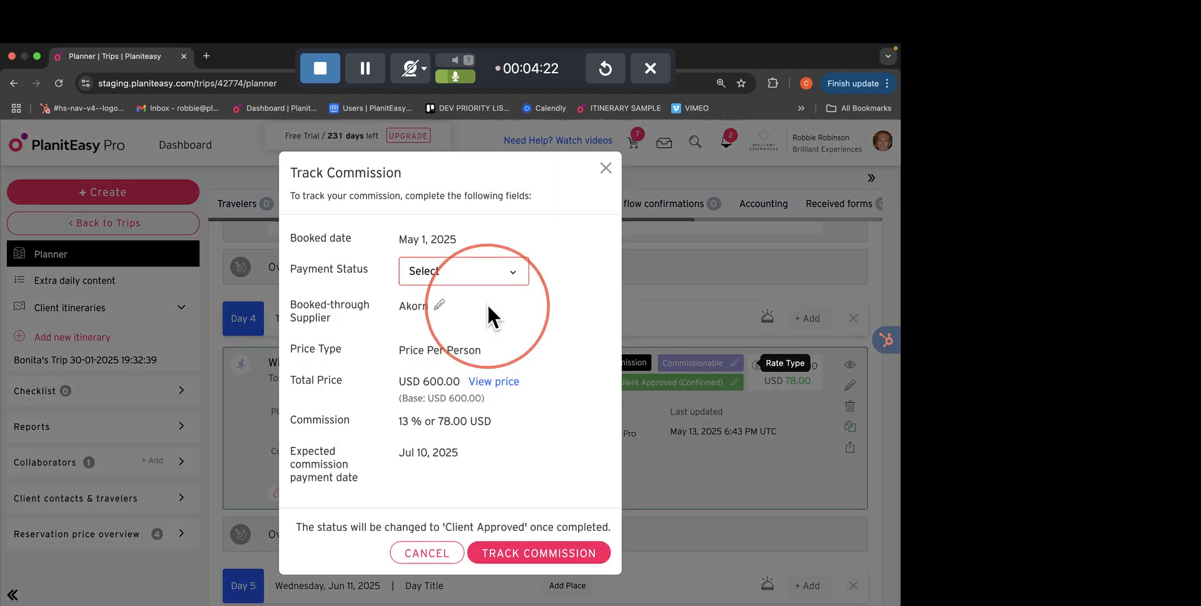
left_click(482, 270)
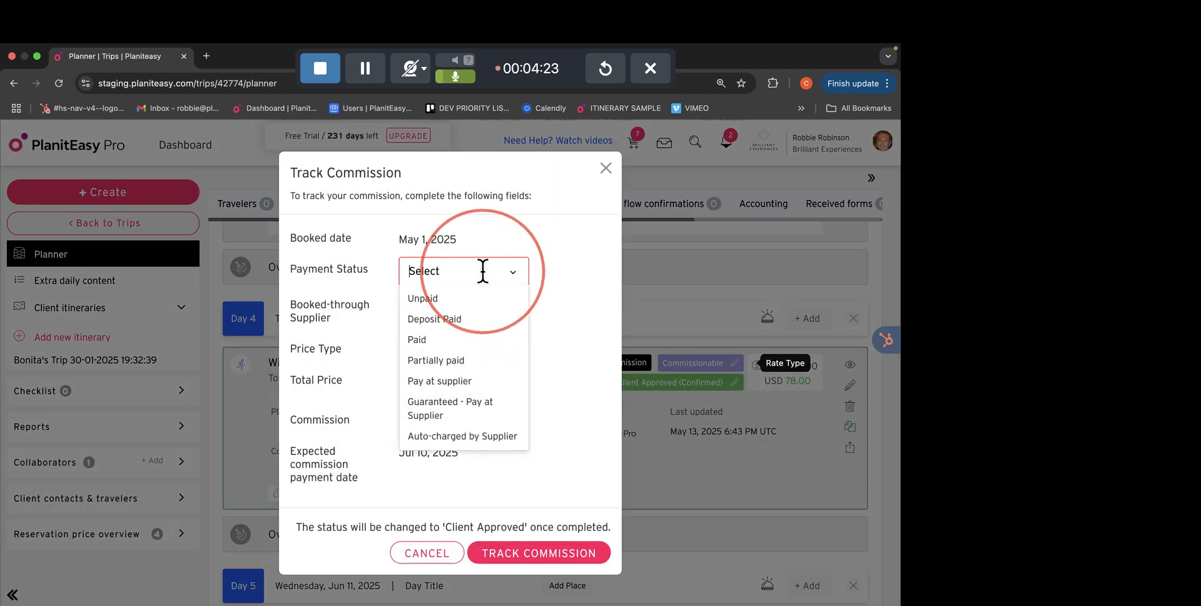
left_click(453, 316)
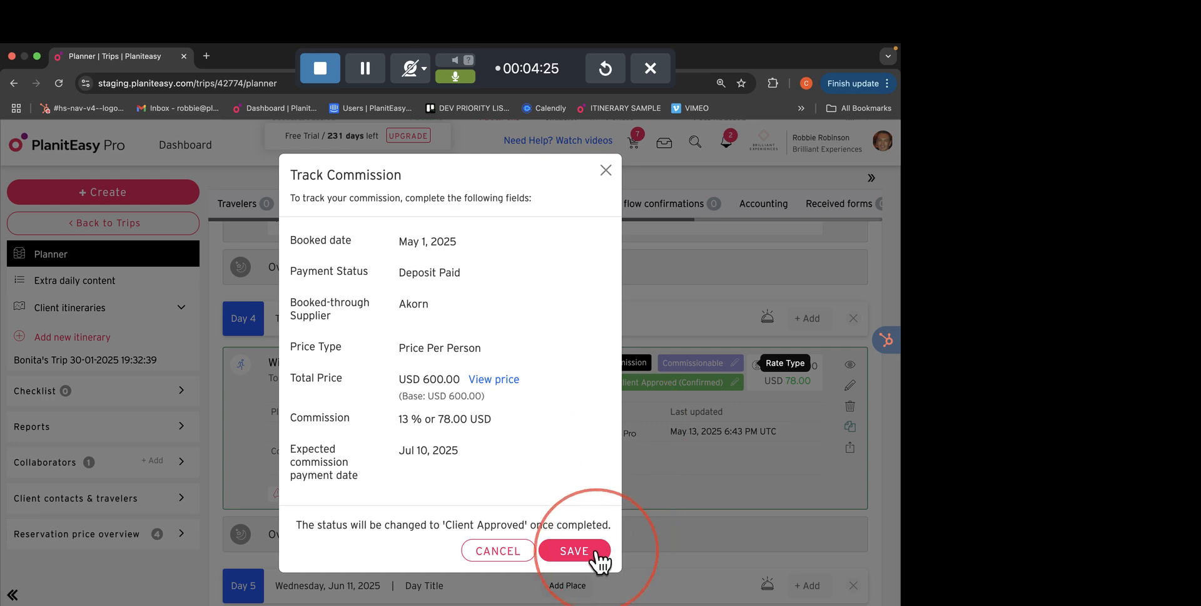
left_click(573, 550)
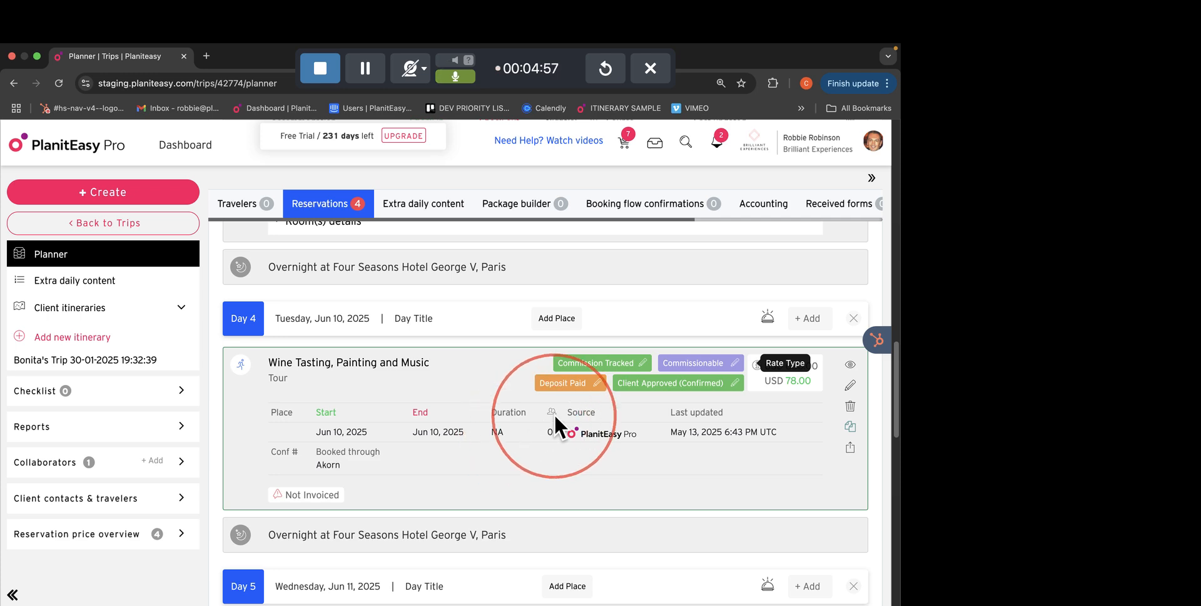
Set the Wine Tasting, Painting and Music tour's payment status to Paid directly on its Day 4 reservation entry
left_click(597, 383)
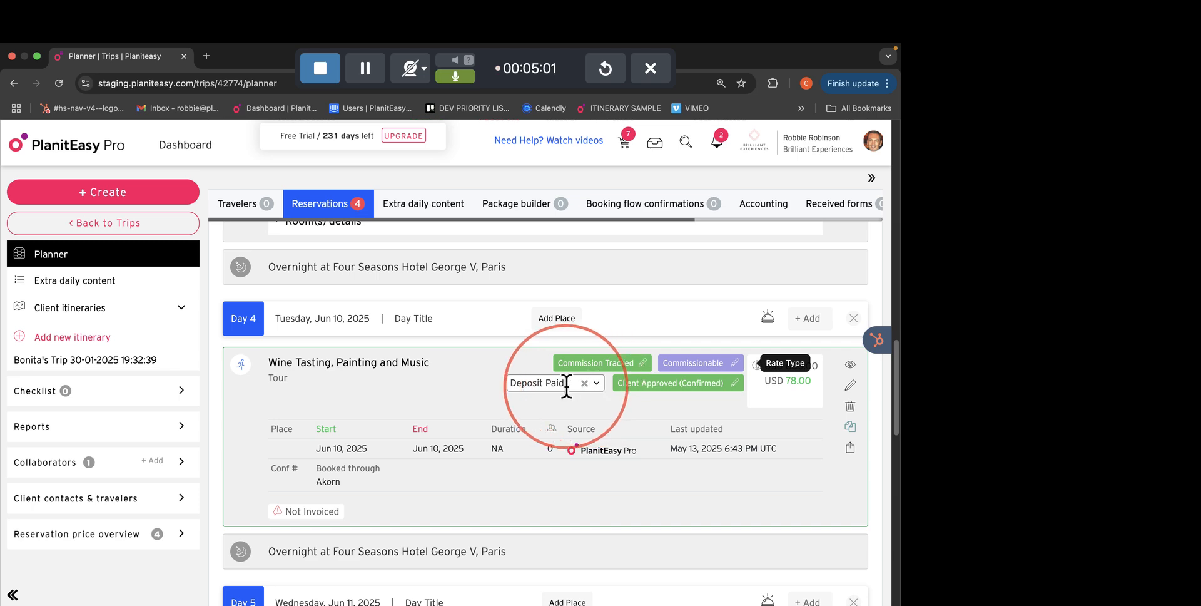
left_click(567, 383)
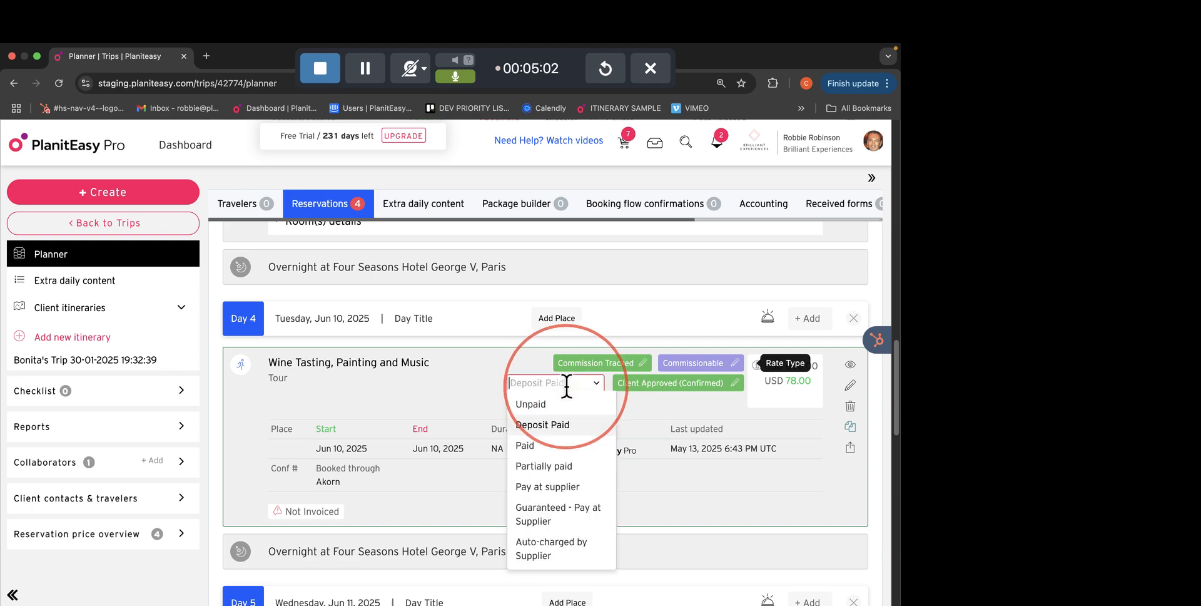
left_click(542, 445)
left_click(505, 445)
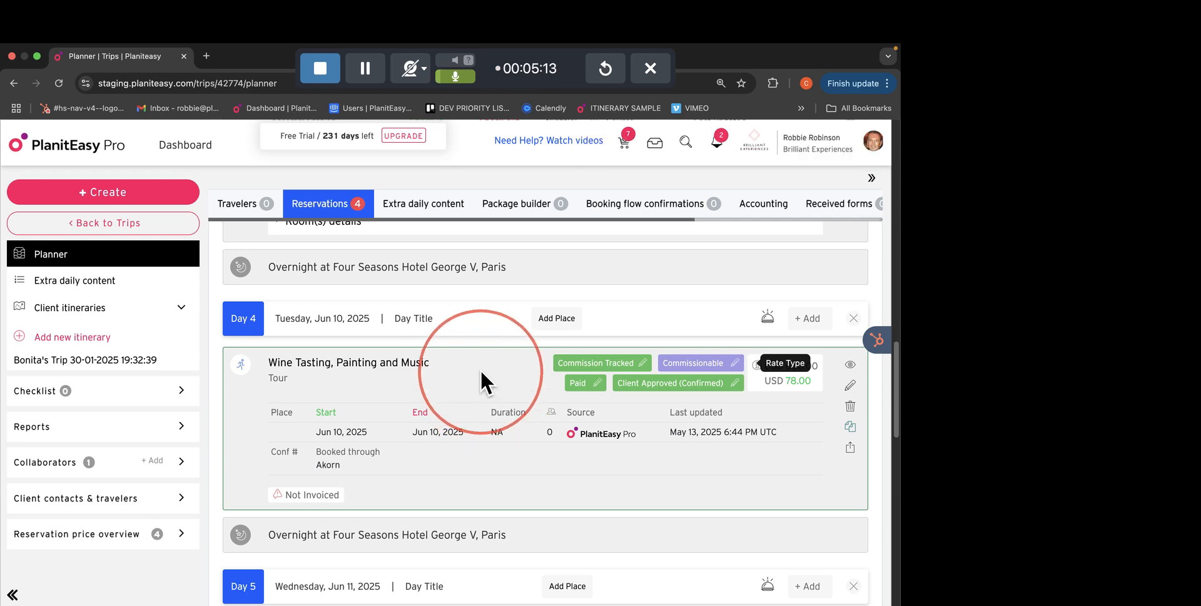
scroll(481, 369, "down", 1)
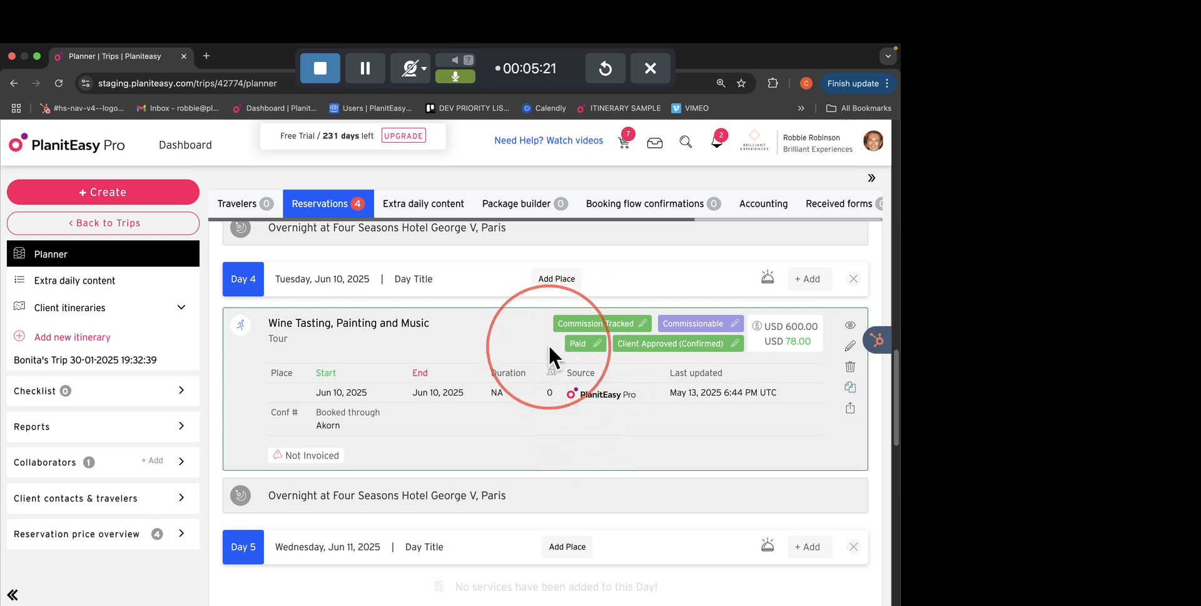
scroll(478, 388, "up", 2)
scroll(478, 388, "down", 1)
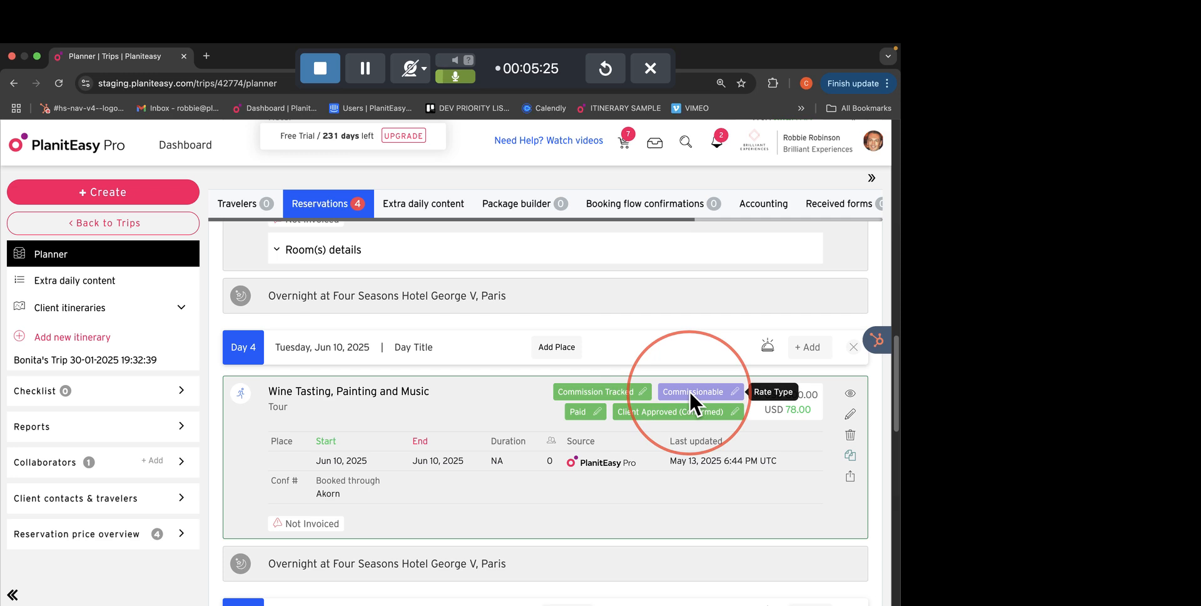